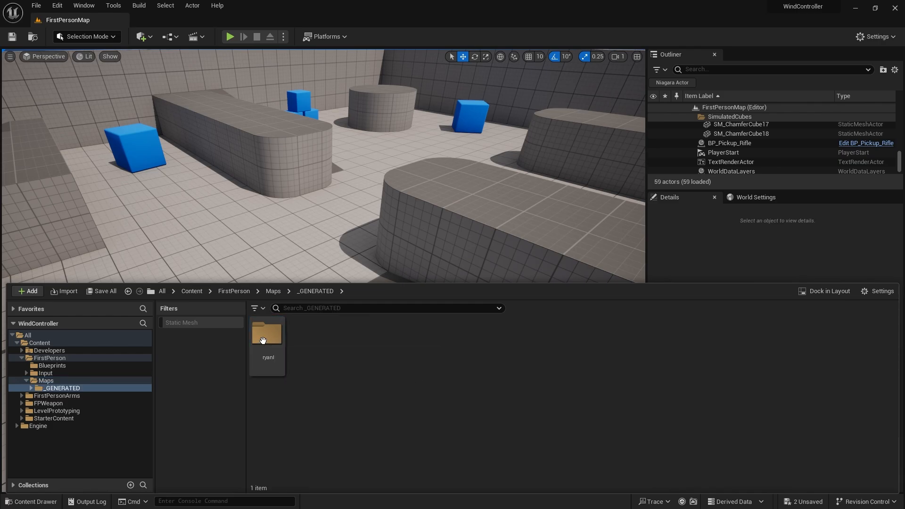
Rename the generated cylinder static mesh in the ryanl folder to SM_Wind_01.
left_click(268, 337)
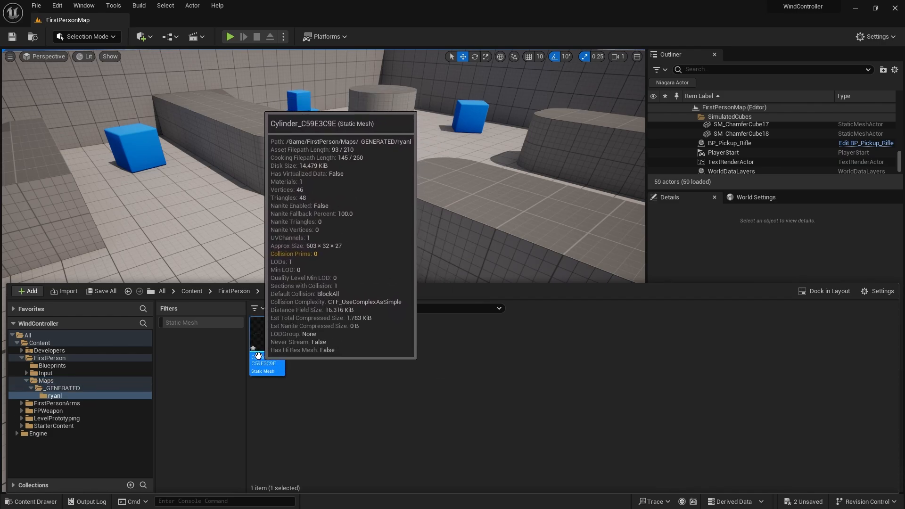
key("F2")
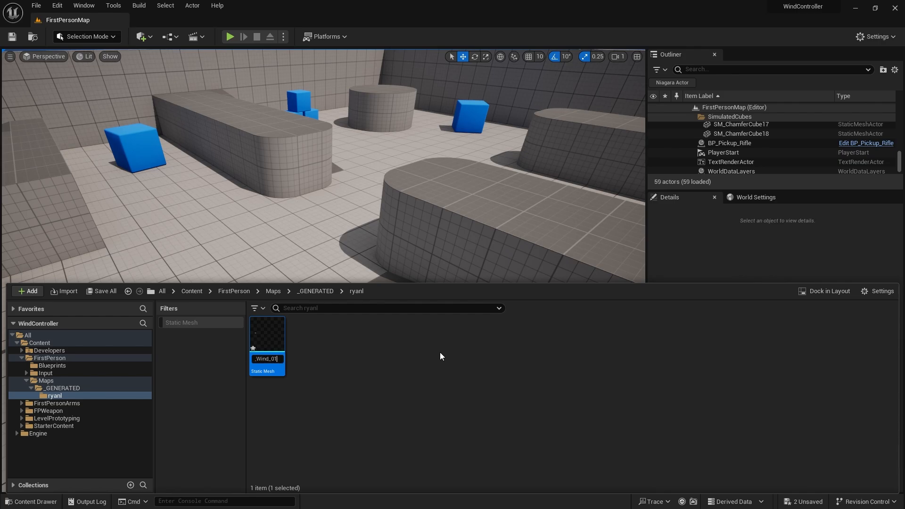
left_click(428, 336)
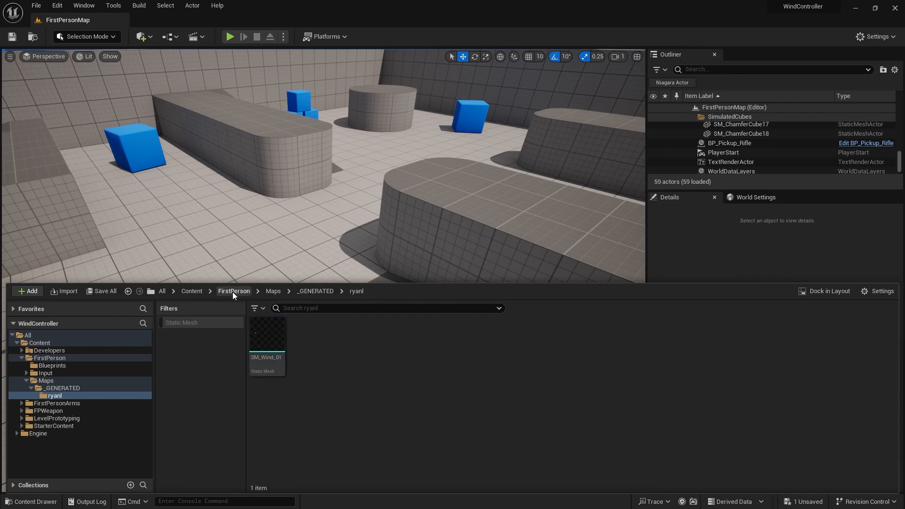
In the Content folder, create an empty Niagara System named NS_Wind.
left_click(192, 291)
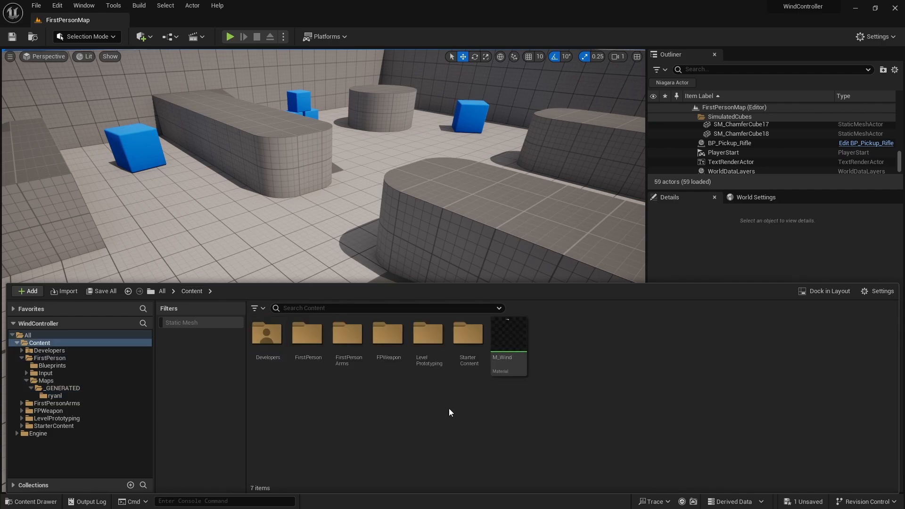
right_click(562, 353)
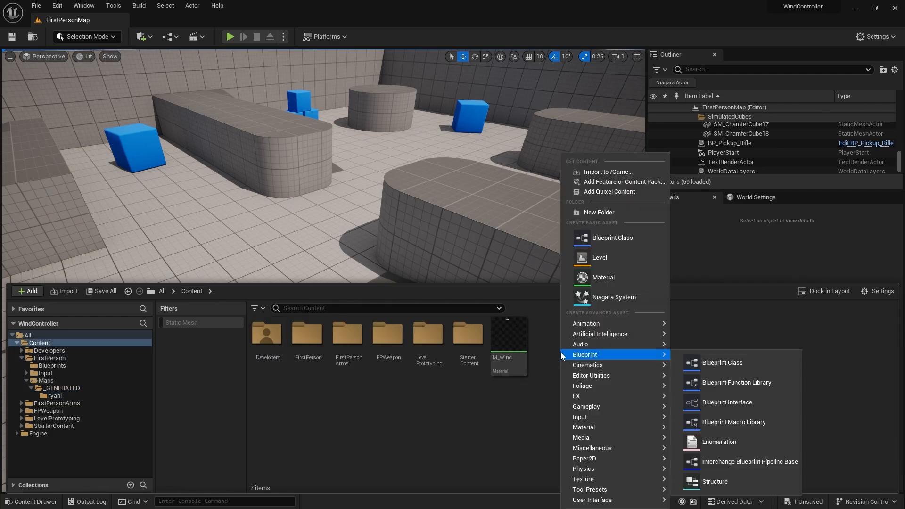
left_click(586, 301)
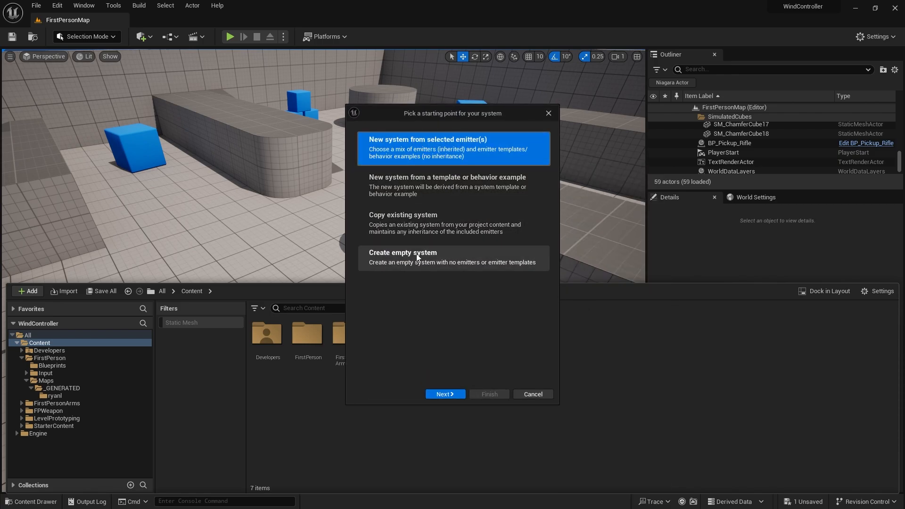
left_click(418, 257)
left_click(489, 394)
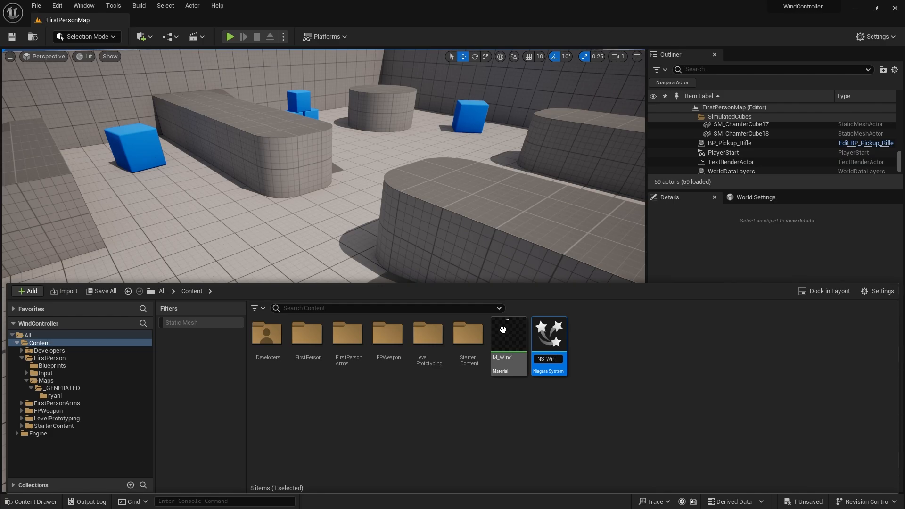
key("Return")
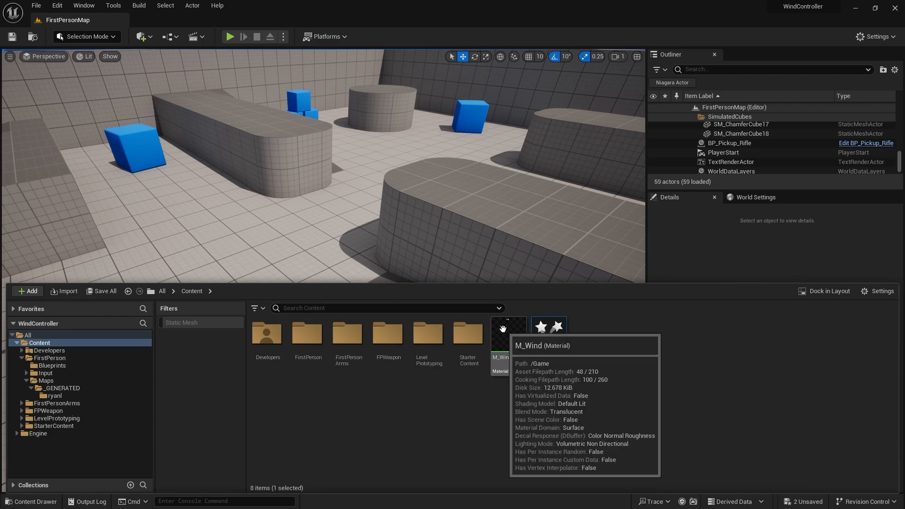
Open NS_Wind and add a new emitter from the Empty template to the system.
double_click(549, 336)
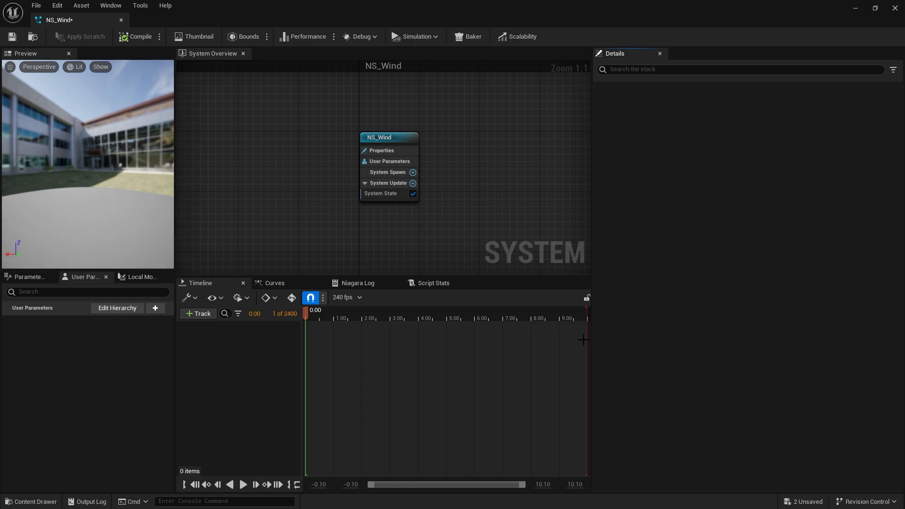
right_click_drag(388, 137, 275, 101)
left_click_drag(220, 90, 356, 198)
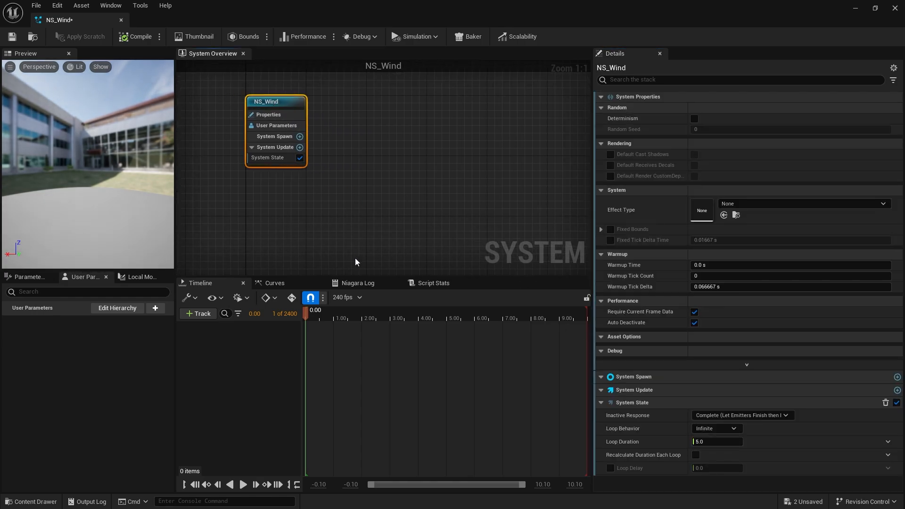
left_click_drag(366, 278, 363, 355)
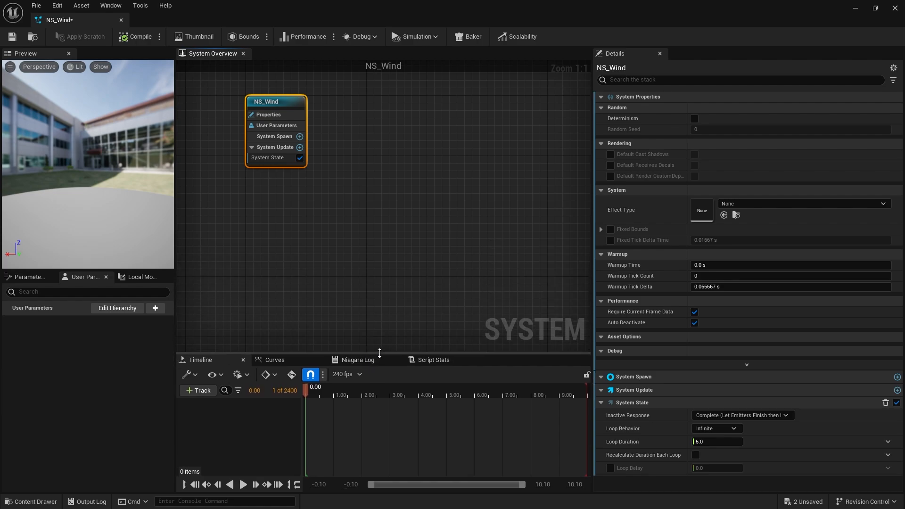
right_click(350, 114)
left_click(375, 130)
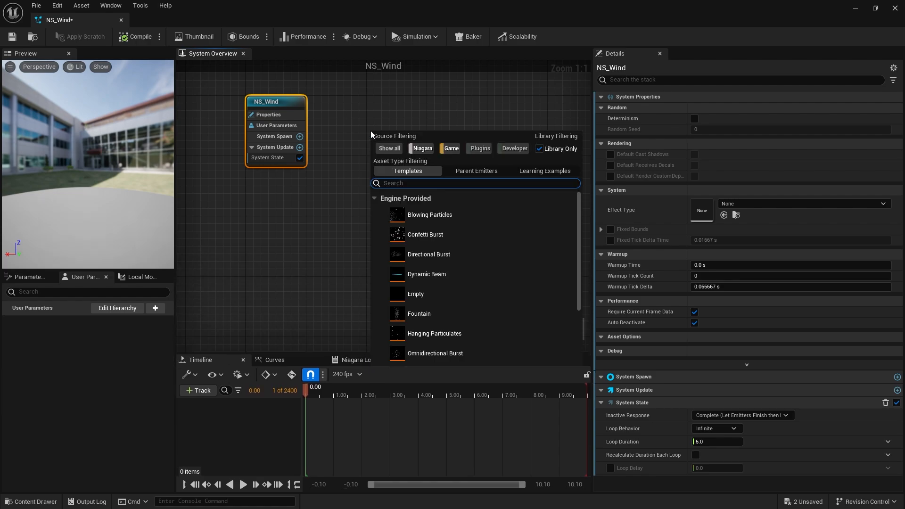
left_click(422, 294)
key("Return")
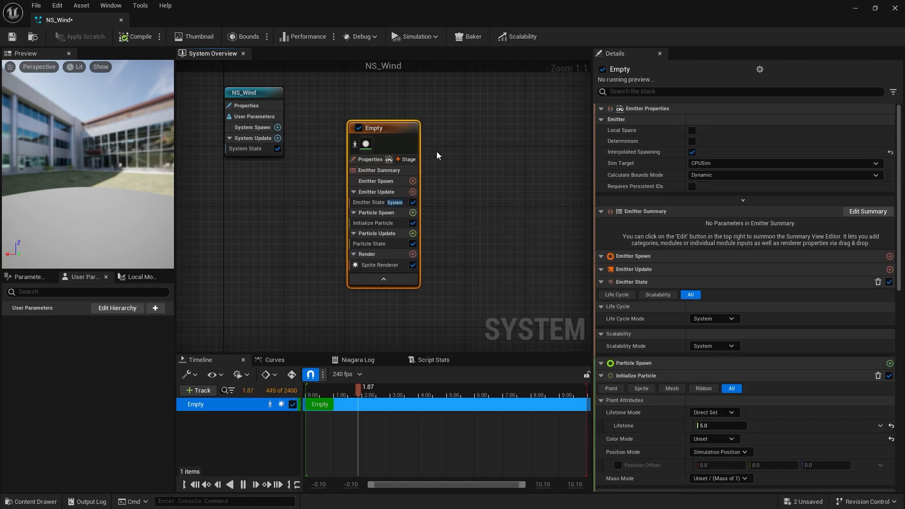
Replace the emitter's Sprite Renderer with a Mesh Renderer.
left_click_drag(369, 128, 358, 93)
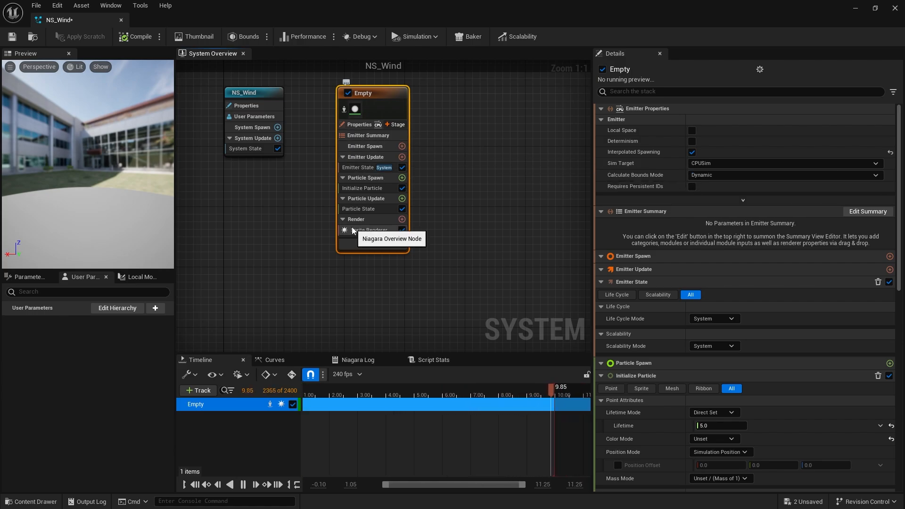
left_click(377, 230)
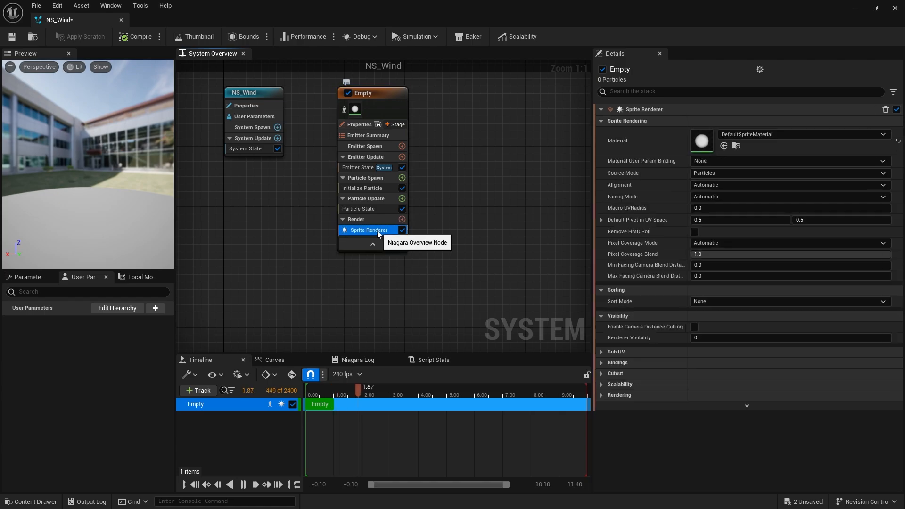
right_click(377, 230)
left_click(417, 322)
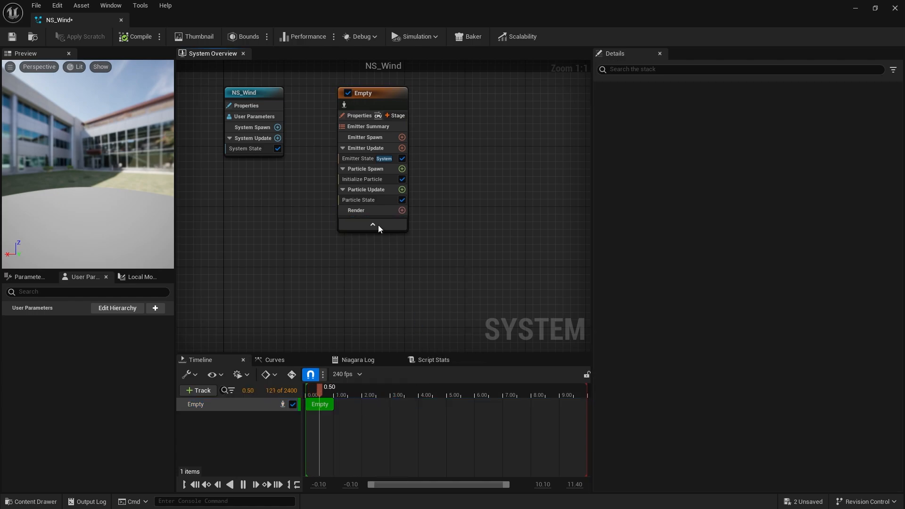
left_click(403, 210)
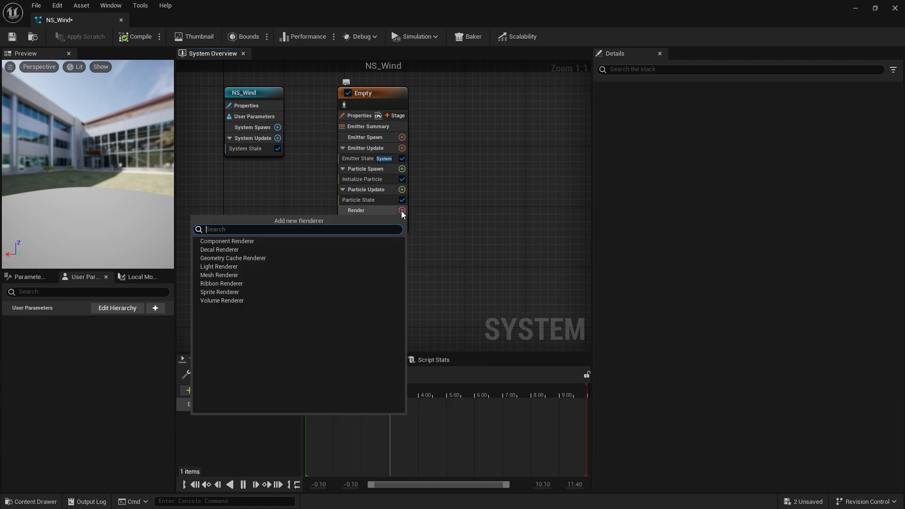
left_click(219, 276)
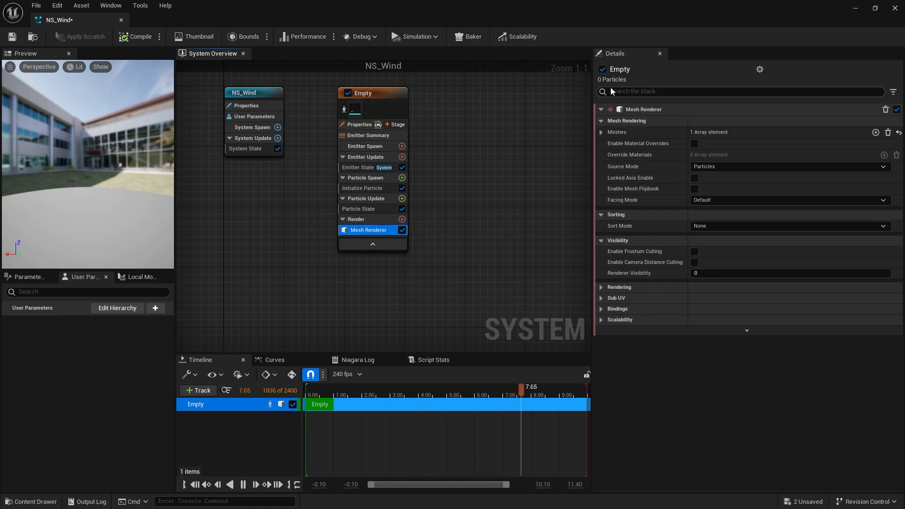
Set the Mesh Renderer's first mesh element to SM_Wind_01.
left_click(601, 133)
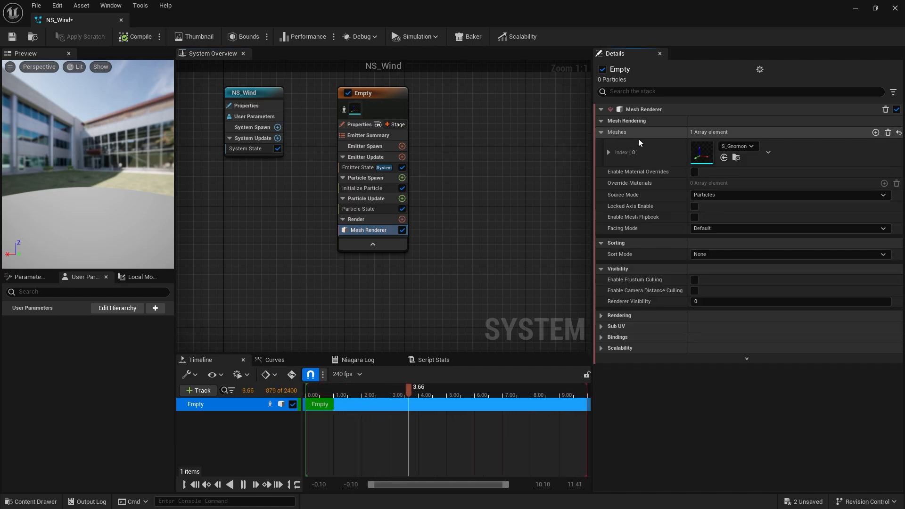
left_click(750, 146)
type("s")
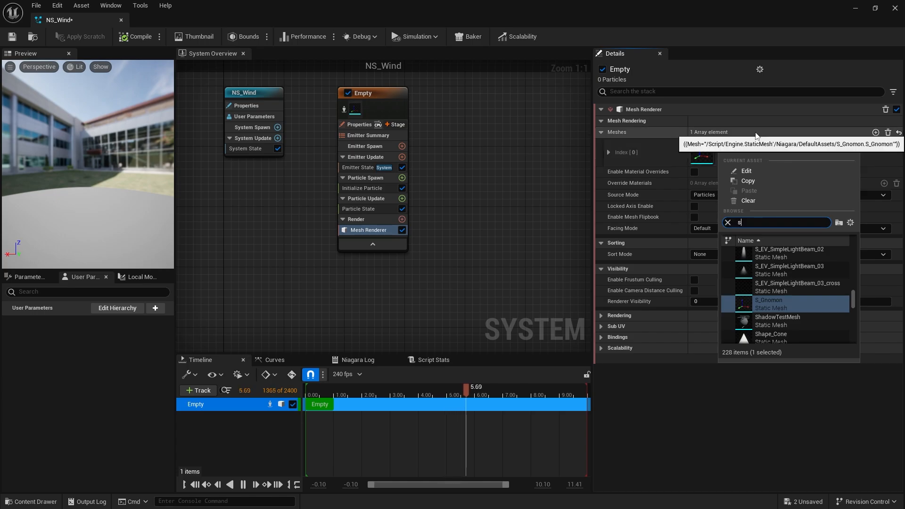
type("m_wn")
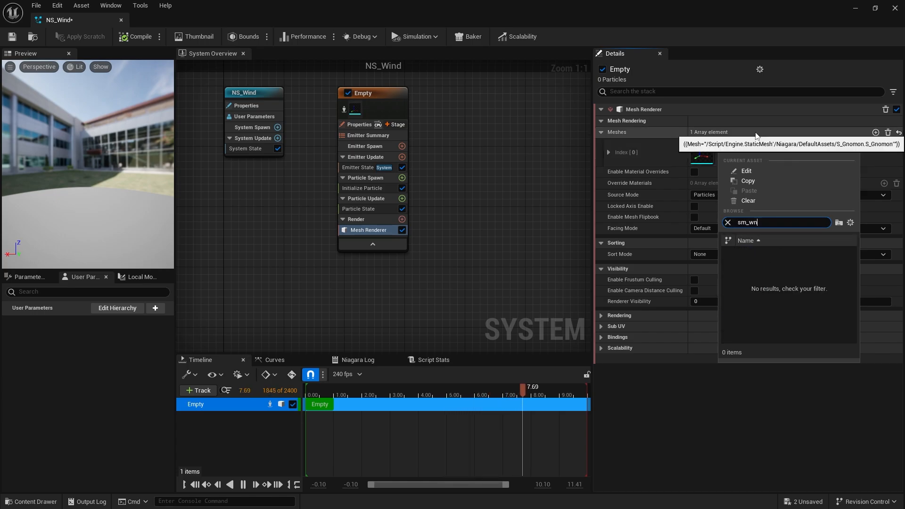
key("BackSpace")
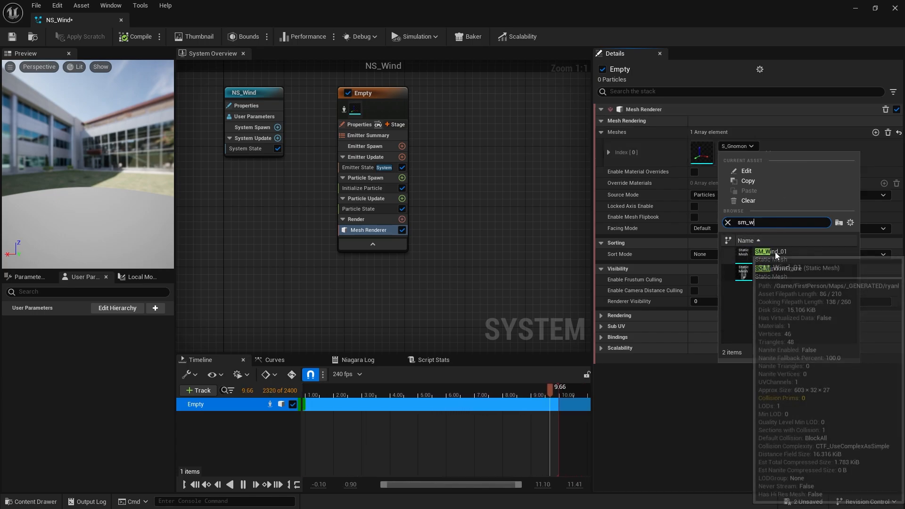
left_click(775, 252)
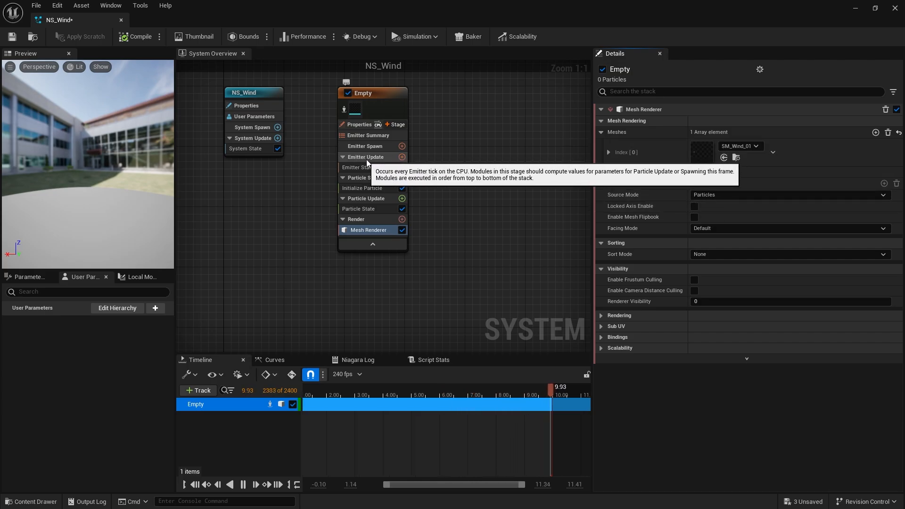
Add a Spawn Rate module to Emitter Update and set the spawn rate to 1.
left_click(402, 157)
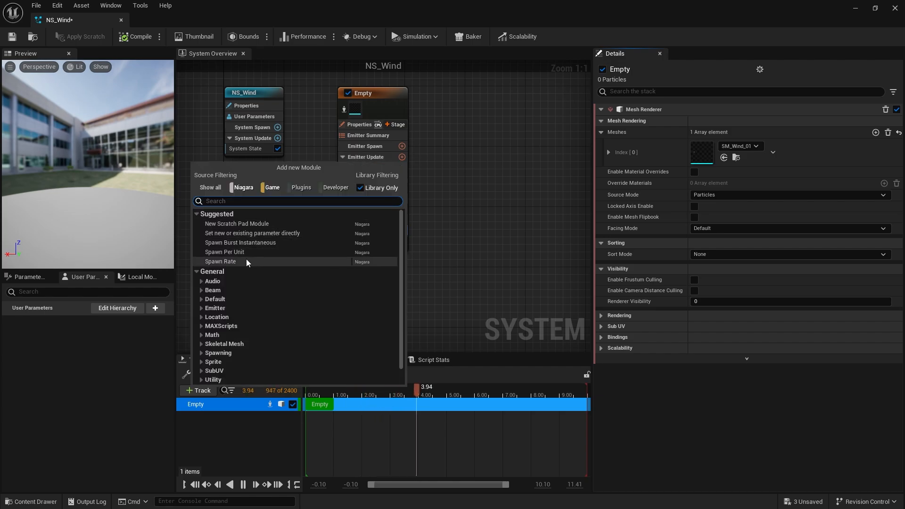
key("Escape")
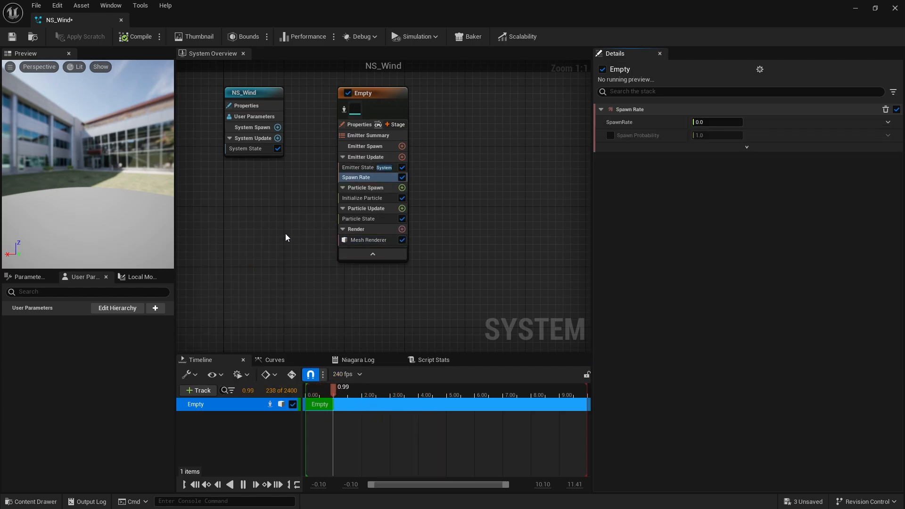
left_click(710, 122)
type("1")
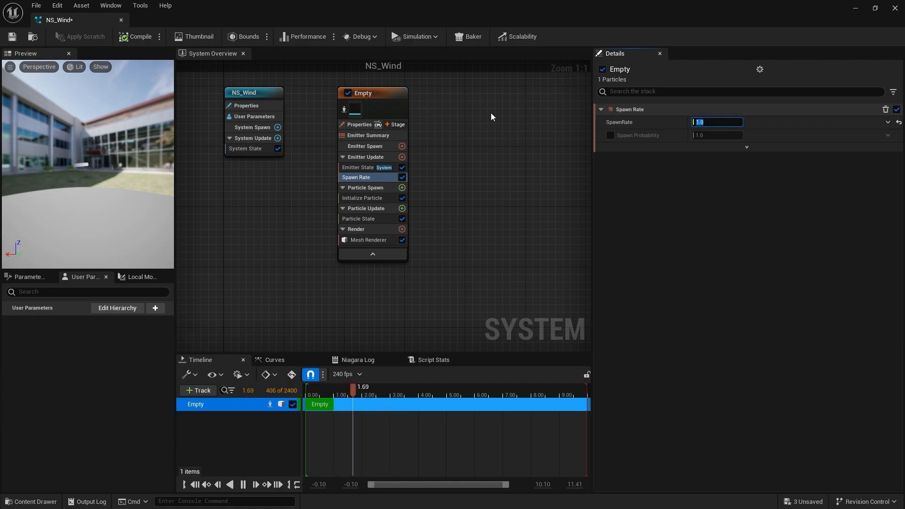
Add a Dynamic Material Parameters module to the Particle Update stage.
mouse_move(114, 187)
left_mouse_down()
mouse_move(80, 179)
mouse_move(114, 186)
mouse_move(92, 183)
mouse_move(108, 186)
mouse_move(120, 162)
mouse_move(107, 162)
mouse_move(106, 186)
left_mouse_up()
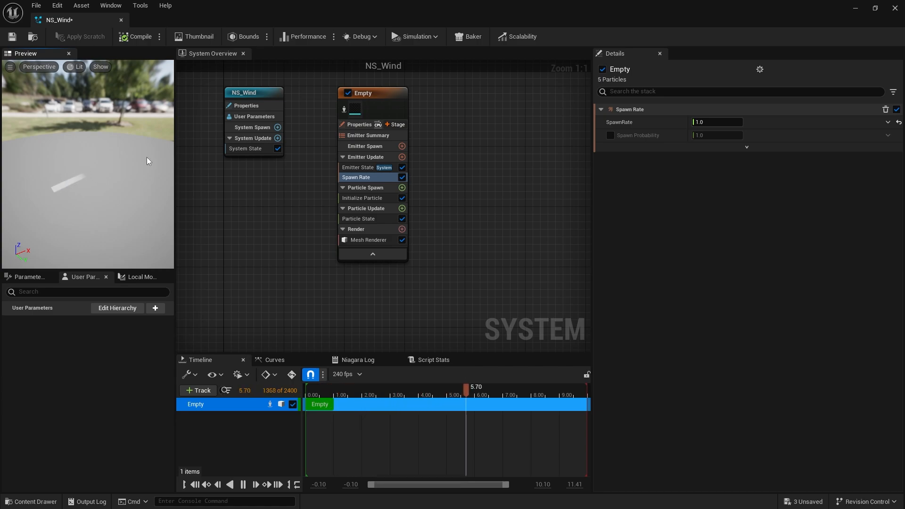
left_click(402, 208)
type("dyna")
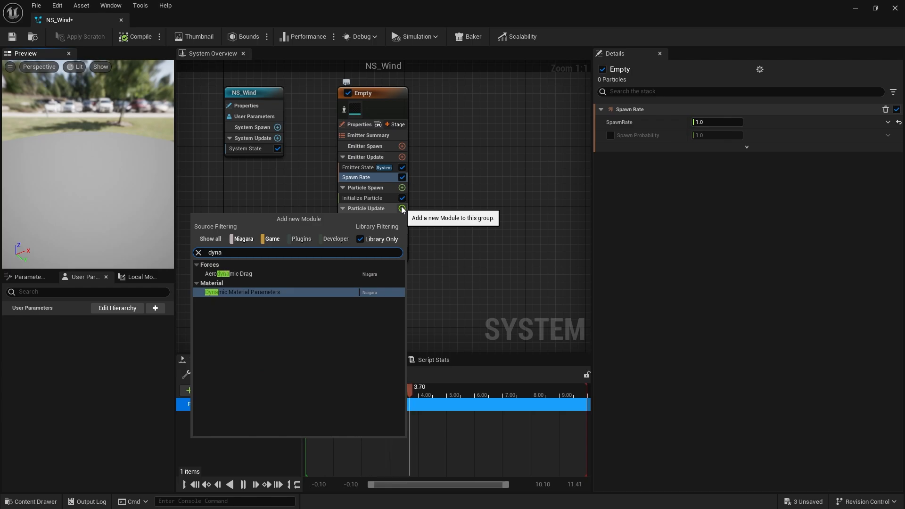
key("Return")
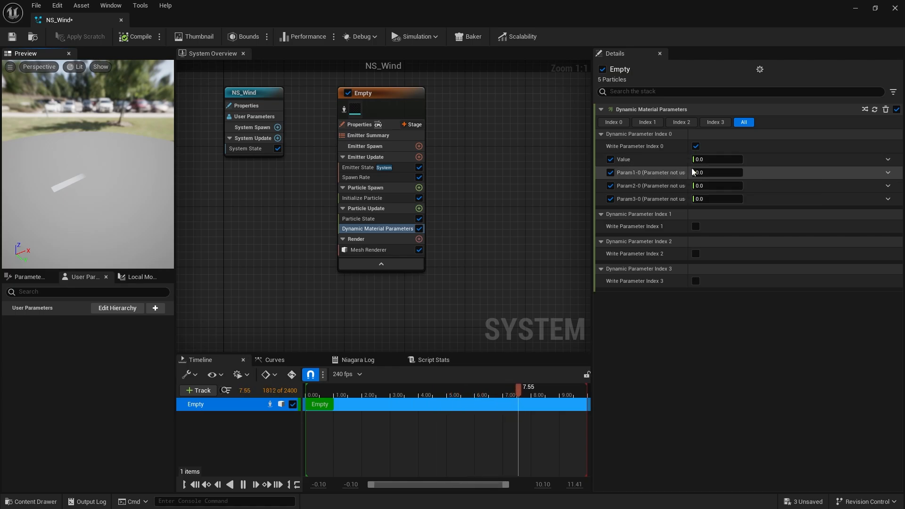
Bind Dynamic Parameter Index 0's Value to the Particles NormalizedAge attribute.
left_click_drag(705, 160, 726, 161)
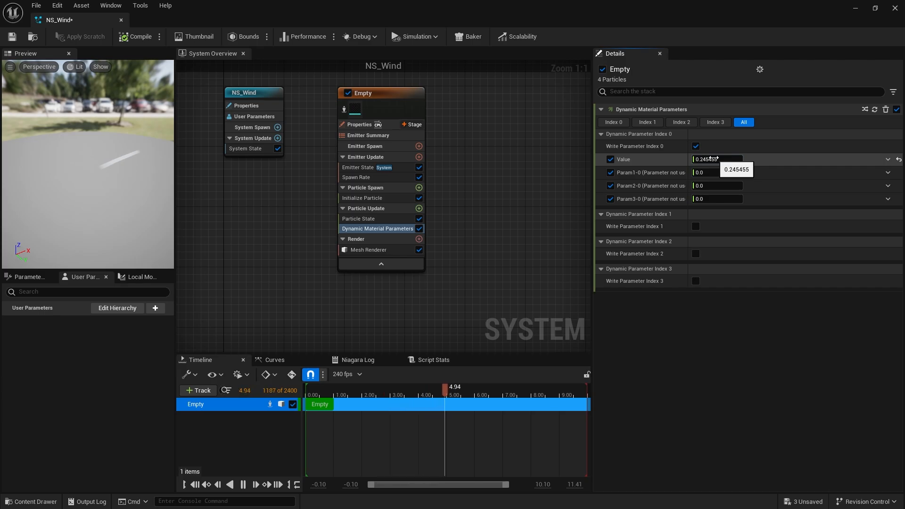
left_click(888, 160)
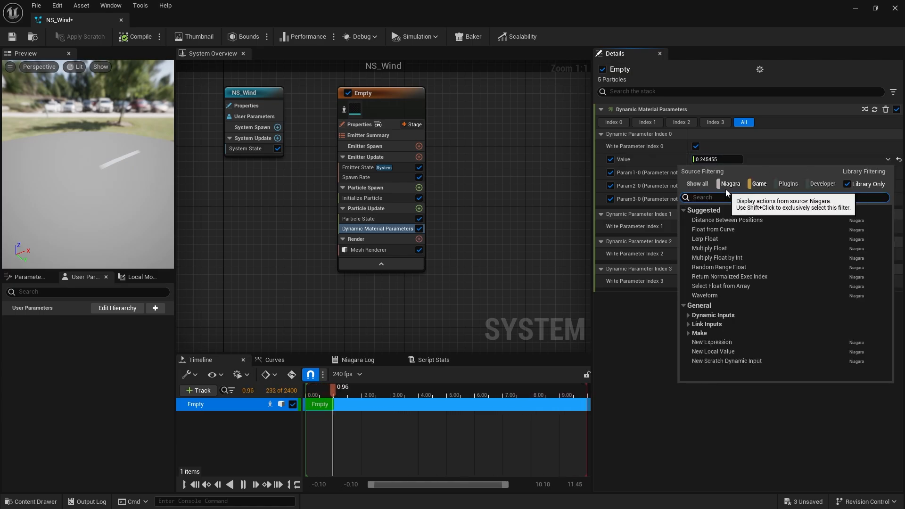
type("norma")
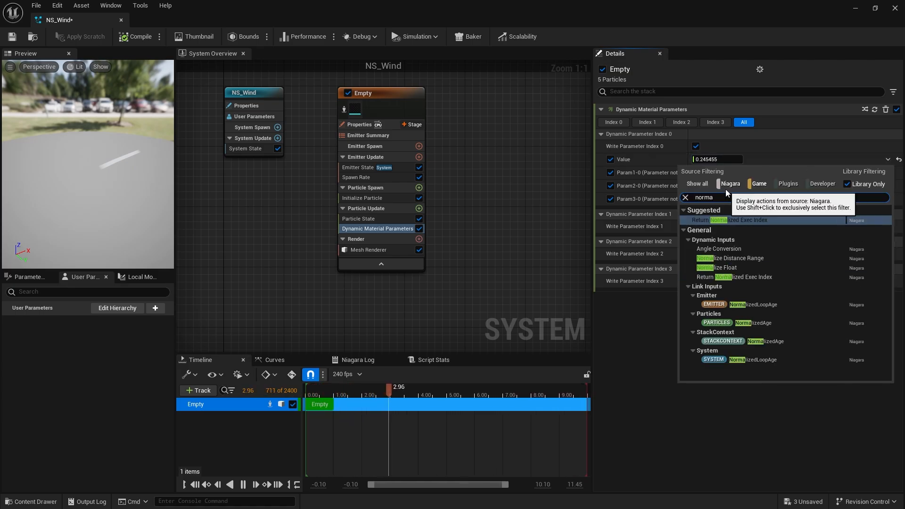
left_click(771, 323)
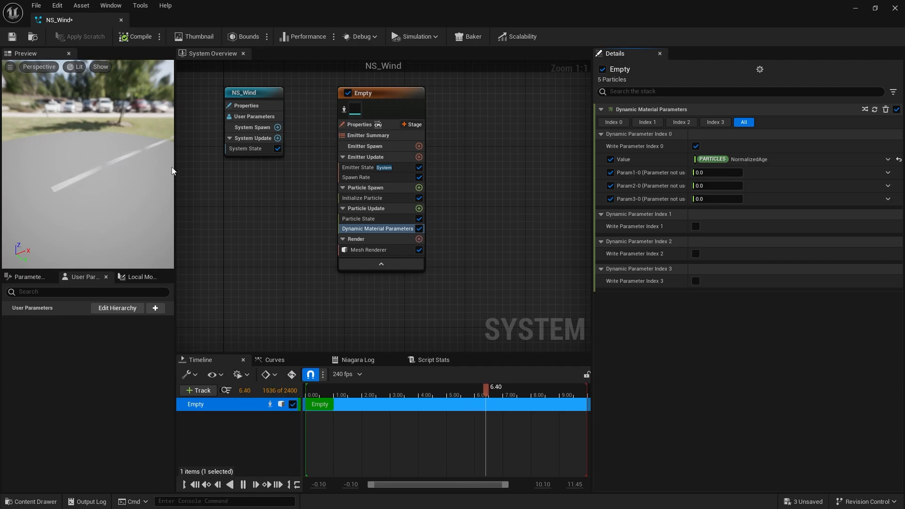
Set the Initialize Particle module's lifetime to 0.75.
left_click(364, 199)
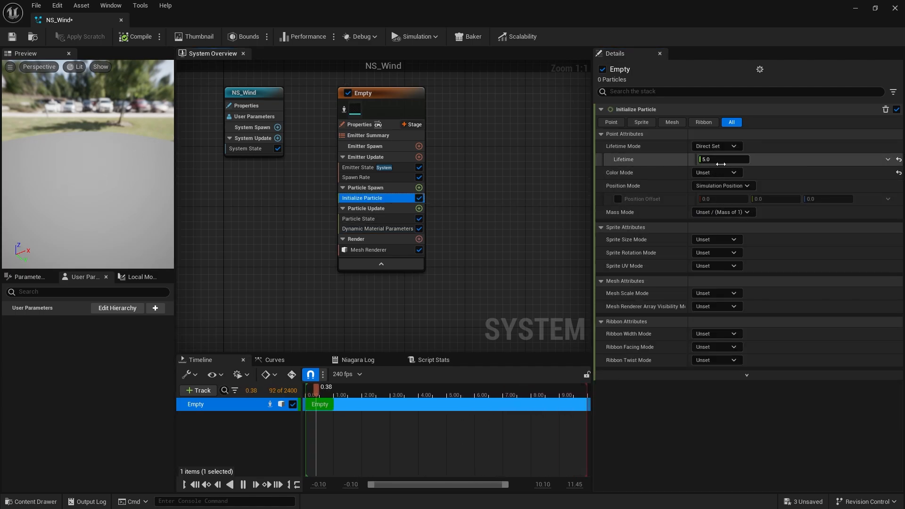
left_click(725, 159)
left_click(71, 207)
left_click(735, 160)
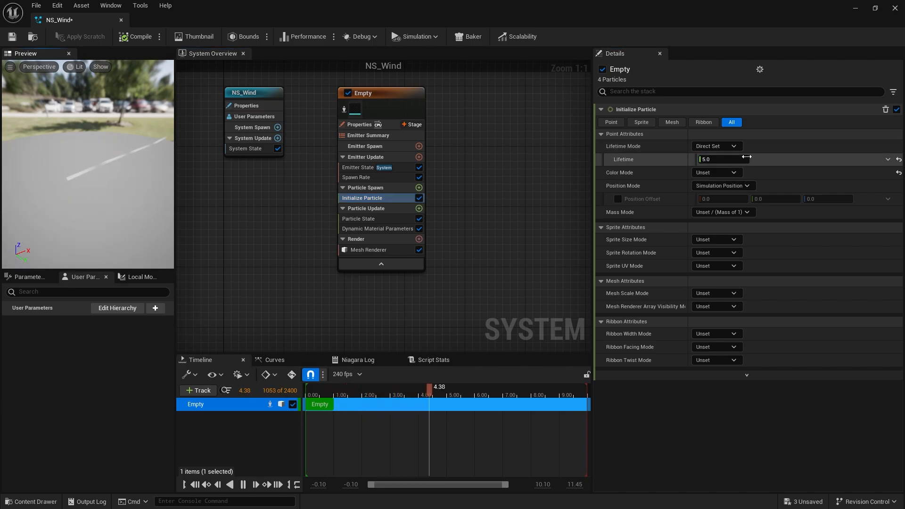
type("0.75")
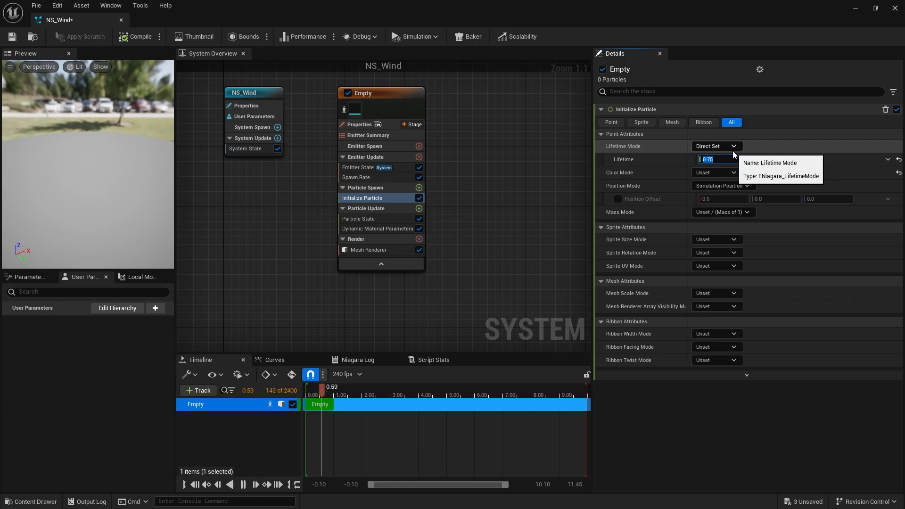
left_click(112, 215)
left_click_drag(123, 159, 110, 164)
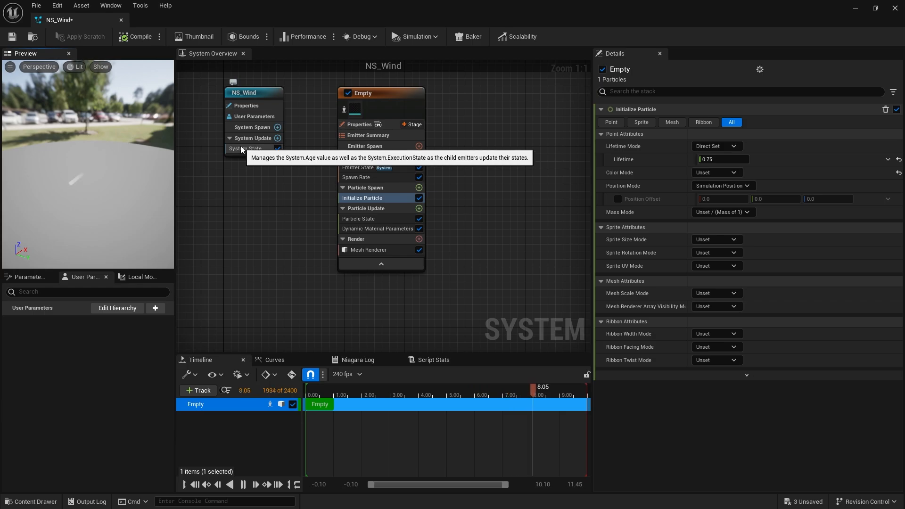
Add a Shape Location module to the Particle Spawn stage.
left_click(419, 188)
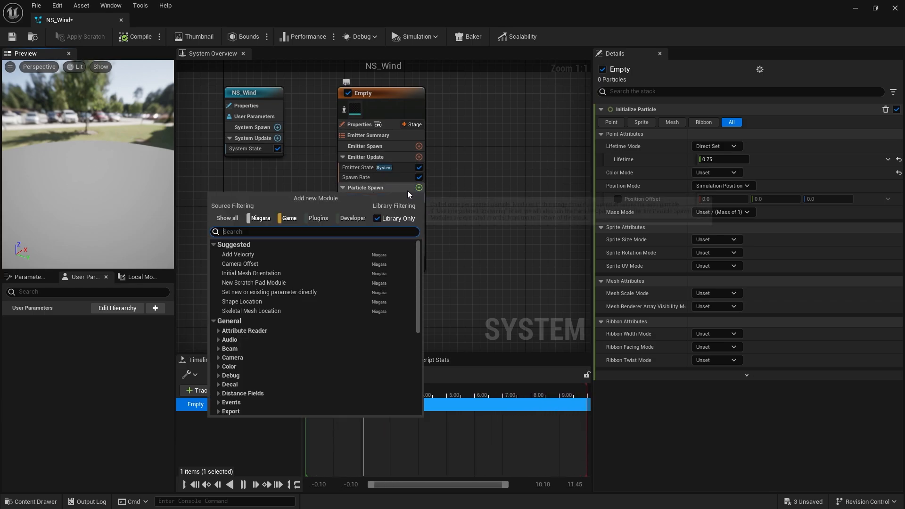
left_click(242, 302)
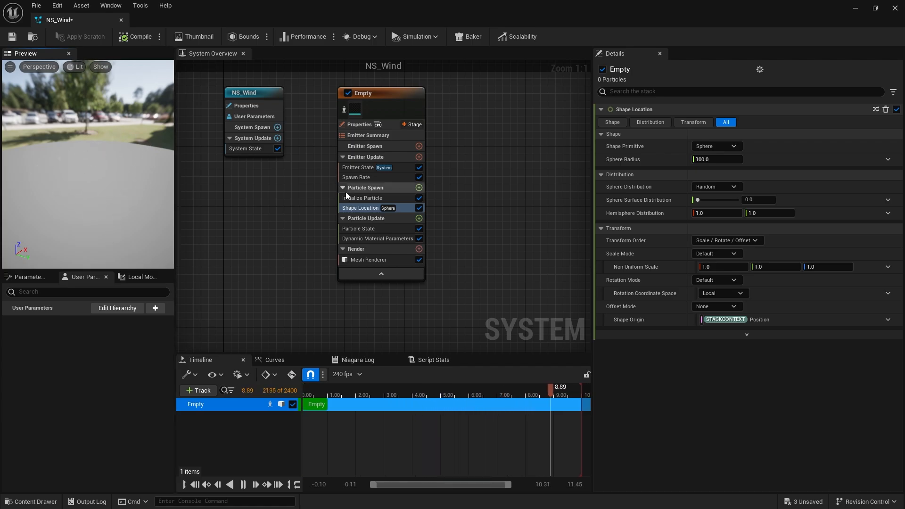
Set the emitter's spawn rate to 3.
left_click(361, 178)
left_click(718, 122)
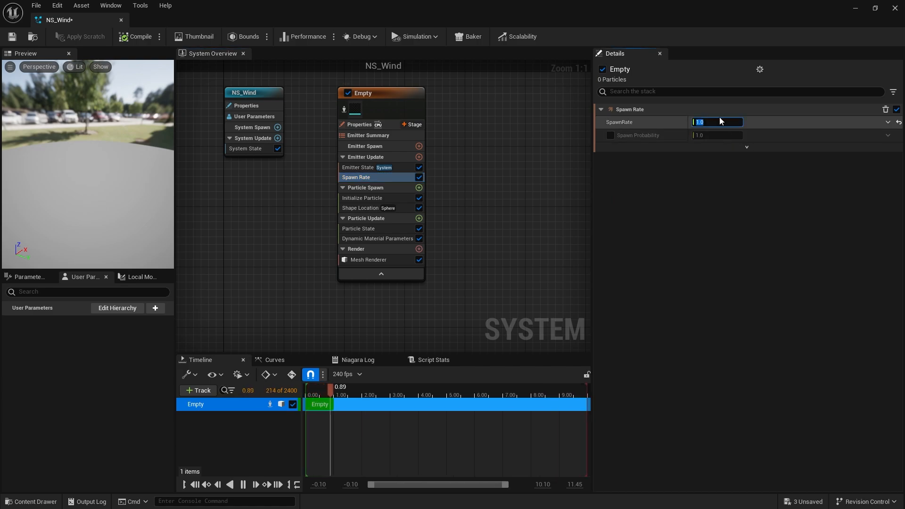
type("3")
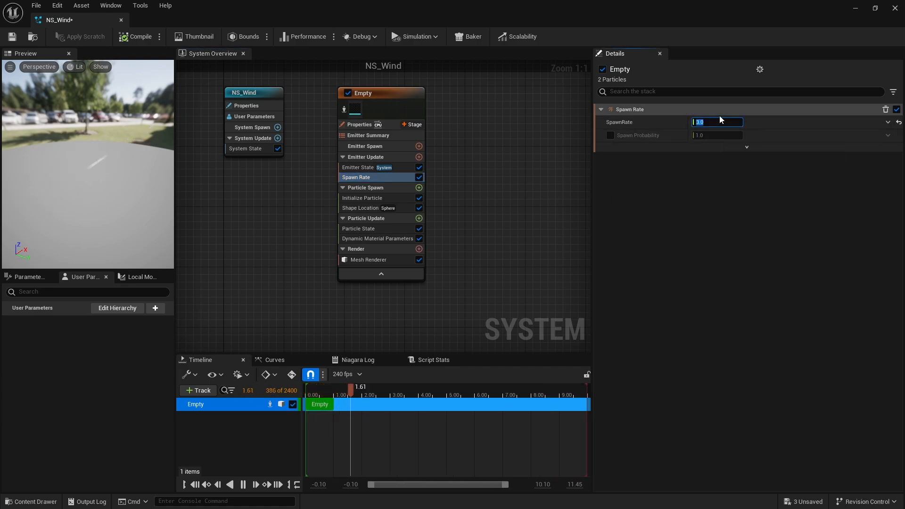
left_click(127, 169)
left_click_drag(127, 169, 88, 165)
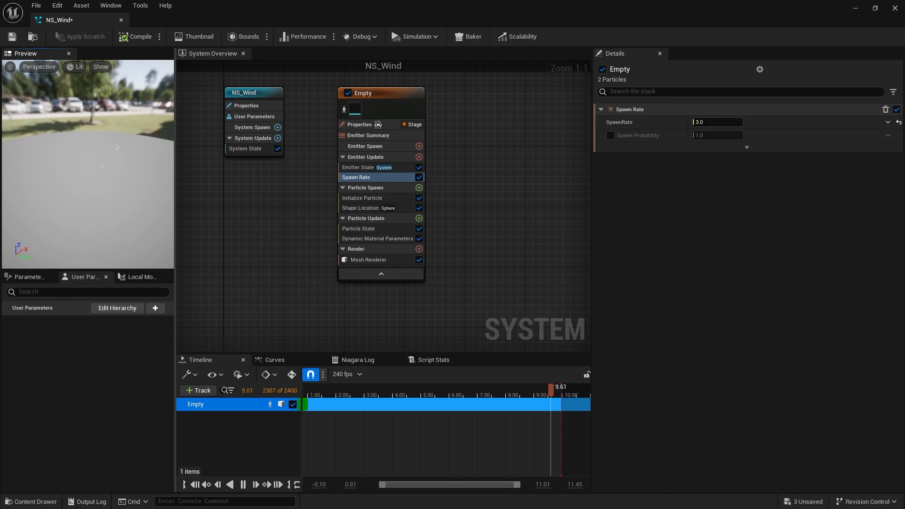
Keep the Shape Location primitive as Sphere and set its sphere radius to 300.
left_click(376, 208)
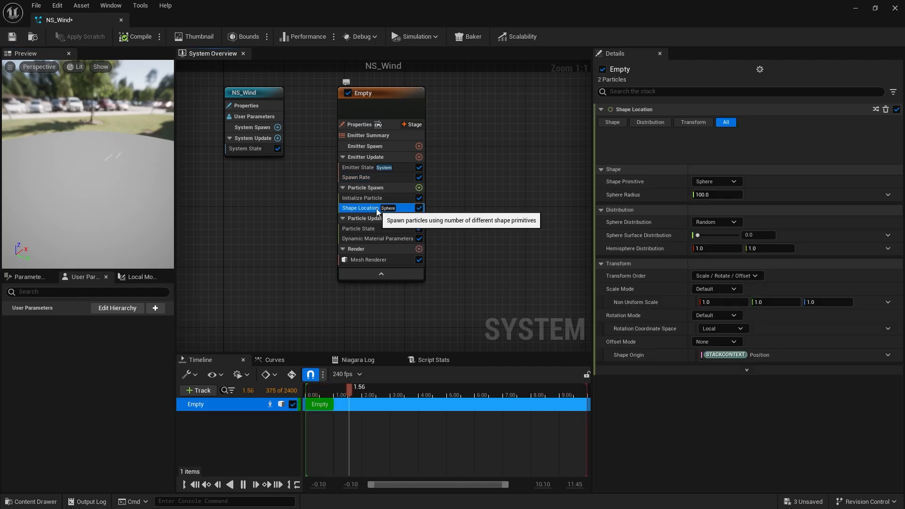
left_click(708, 160)
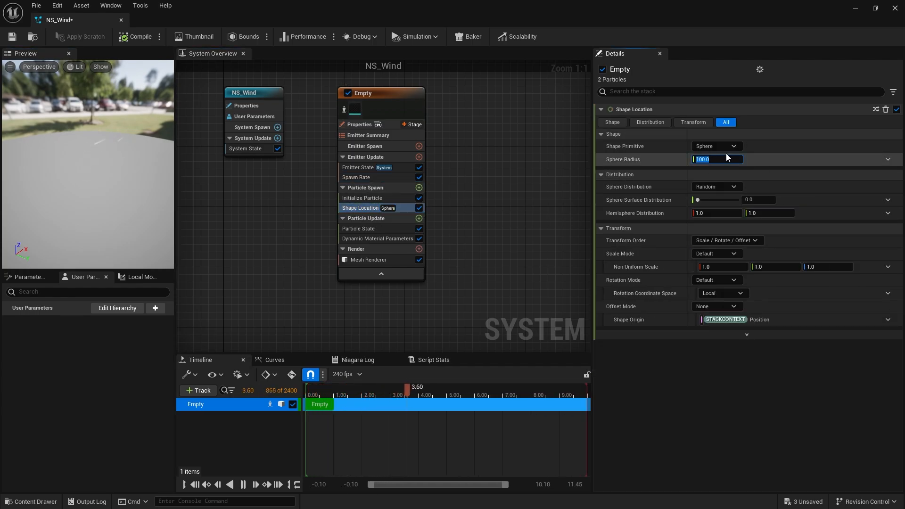
key("Return")
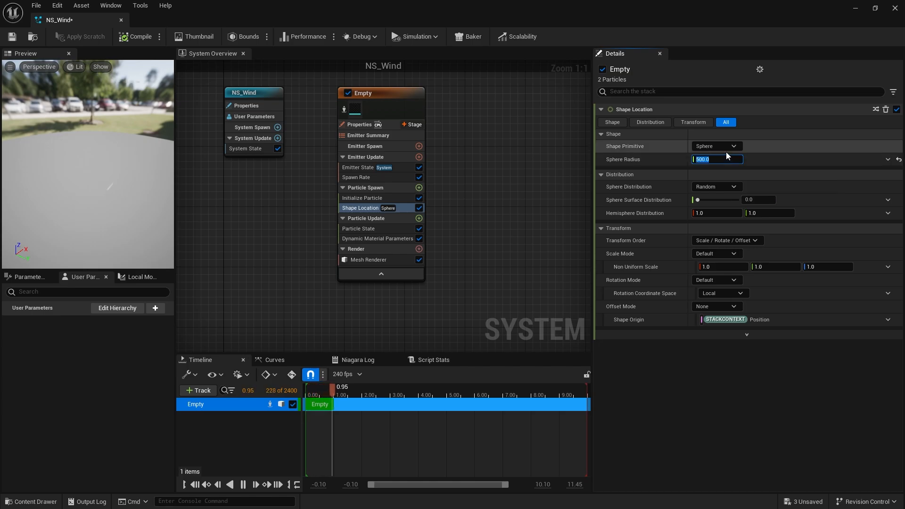
mouse_move(72, 158)
left_mouse_down()
mouse_move(128, 173)
mouse_move(158, 171)
mouse_move(68, 172)
left_mouse_up()
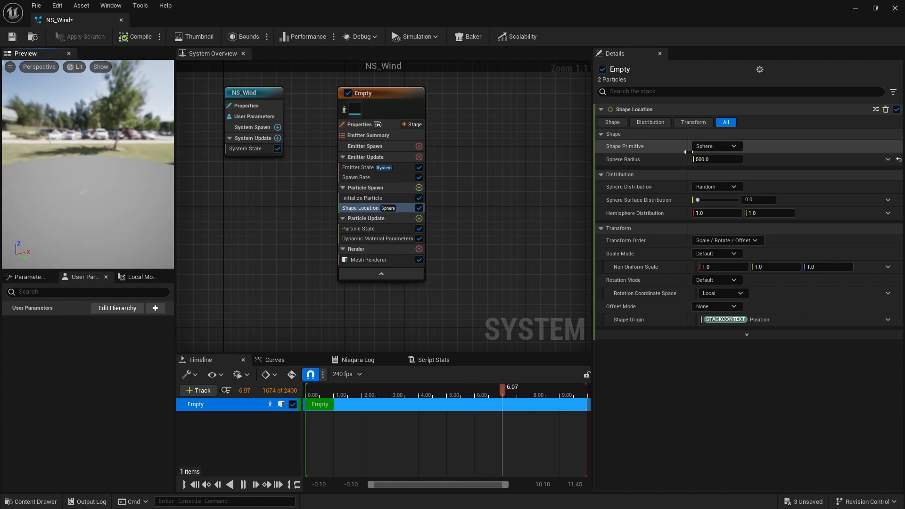
left_click(715, 148)
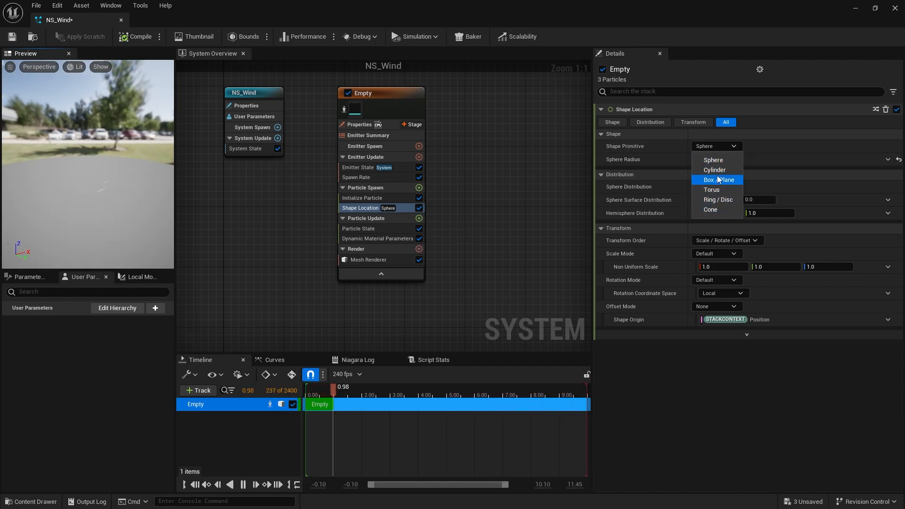
left_click(713, 160)
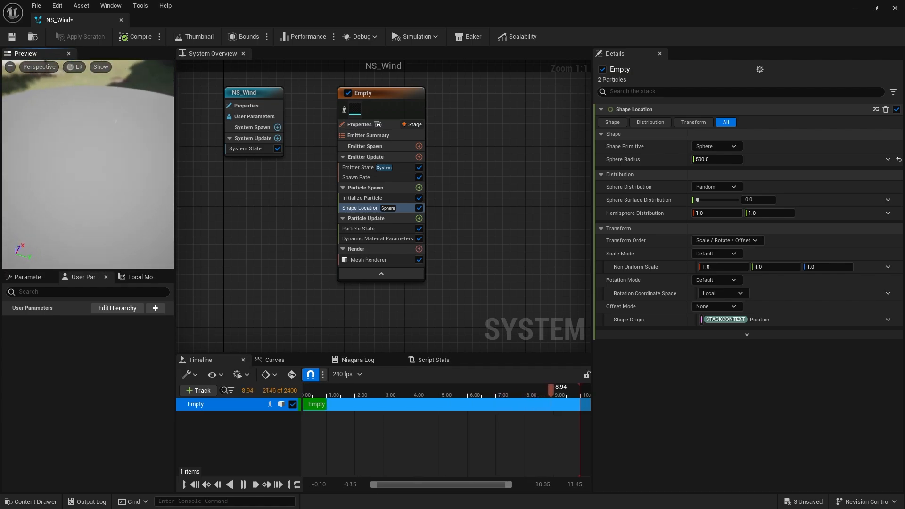
left_click(719, 161)
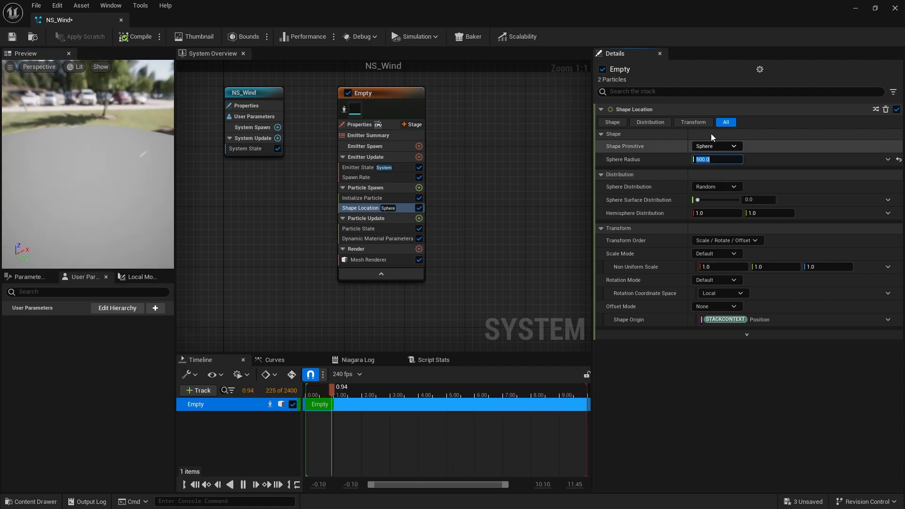
type("300")
key("Return")
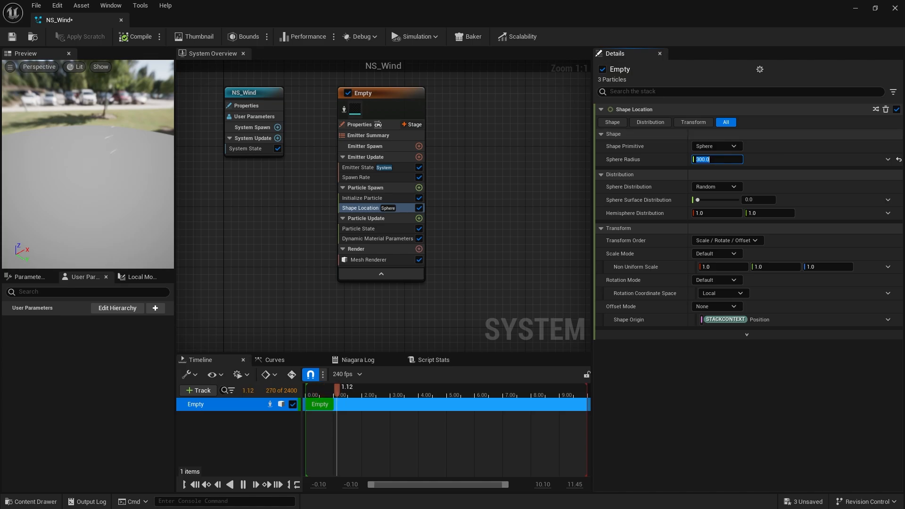
left_click_drag(145, 182, 85, 184)
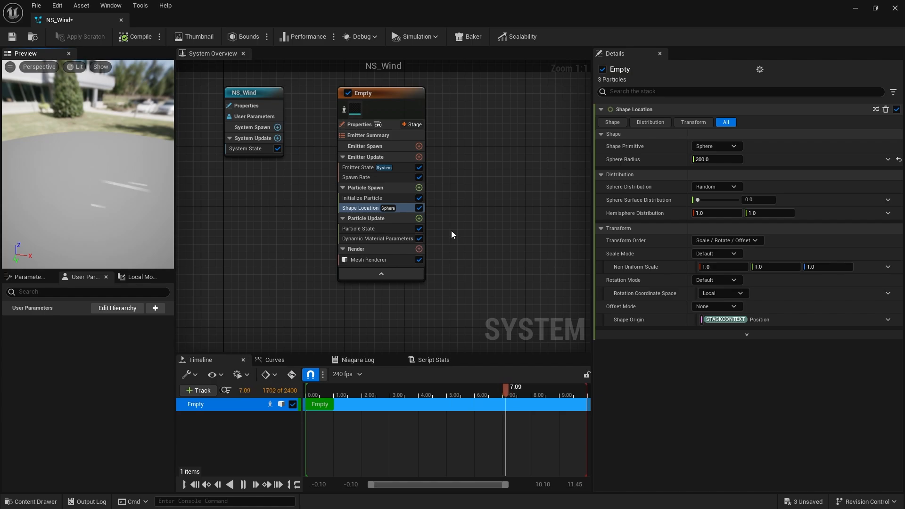
Add a Color module to Particle Update and drive its color with Color from Curve.
left_click(418, 220)
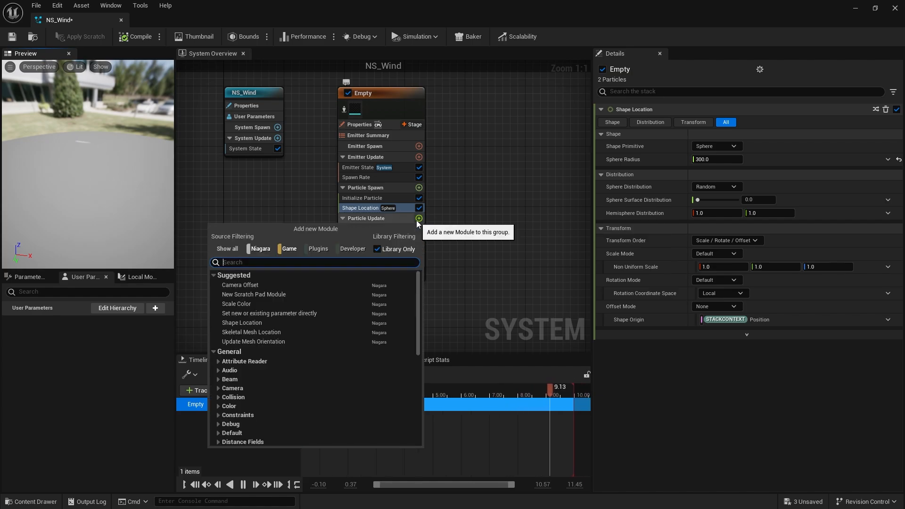
type("color")
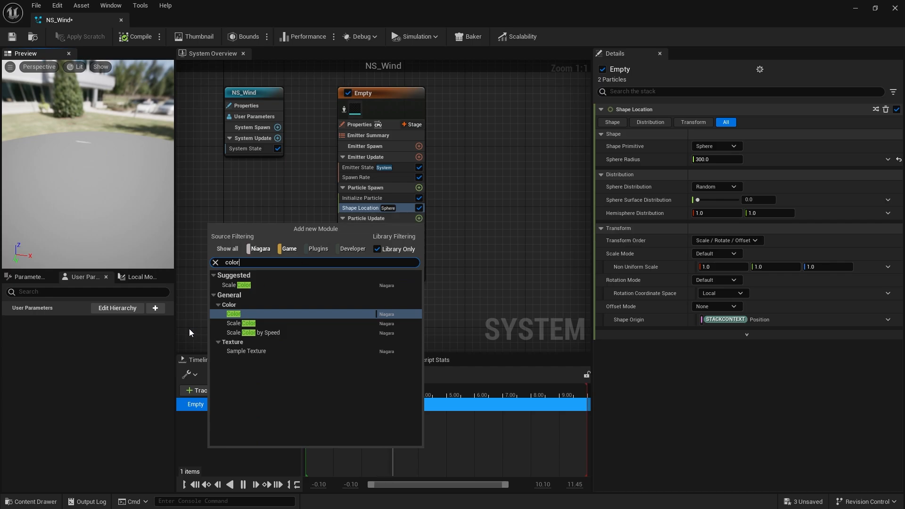
left_click(242, 314)
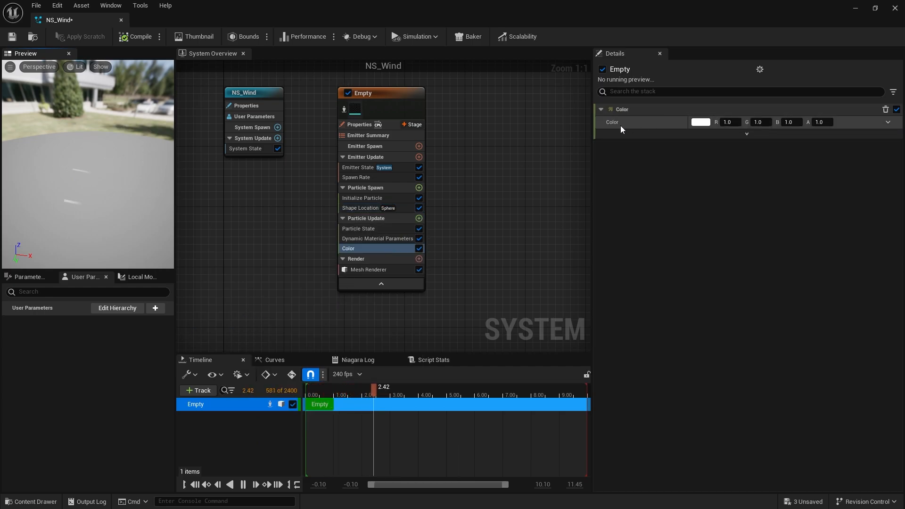
left_click(888, 122)
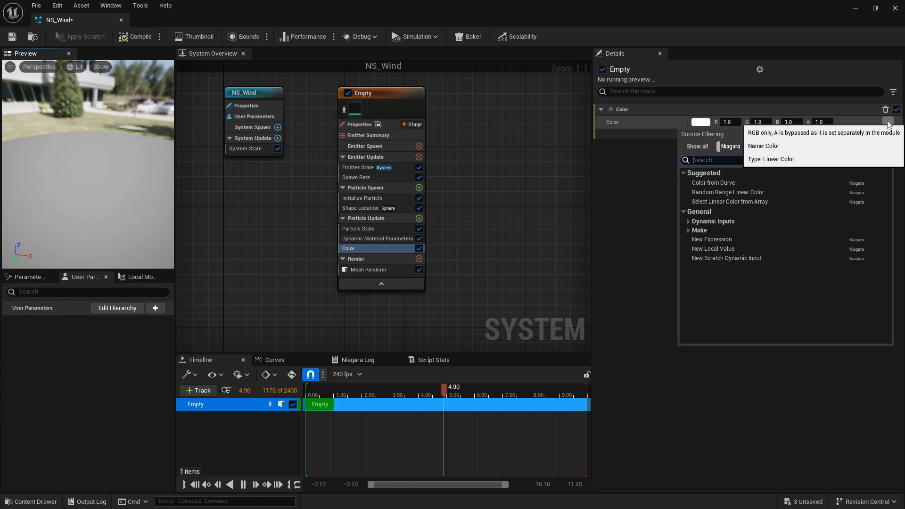
left_click(727, 185)
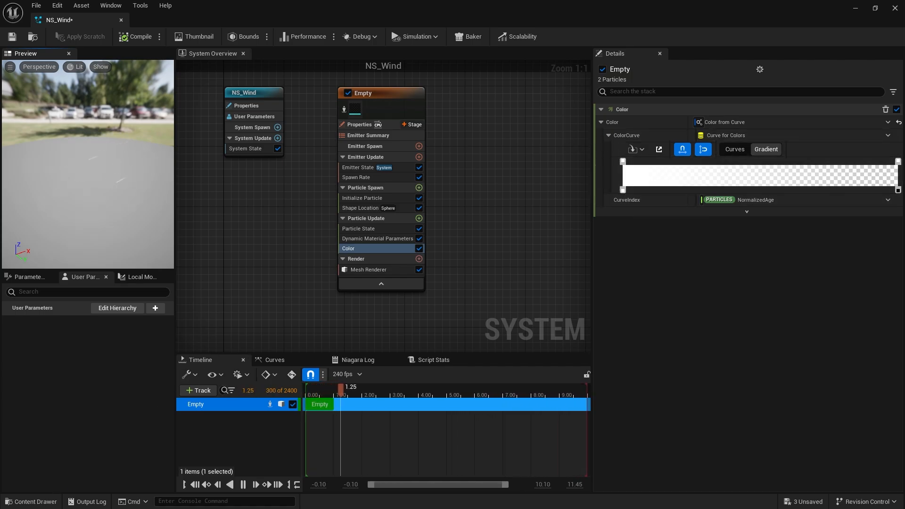
Open the M_Wind material and multiply the Particle Color alpha with the clamped value feeding Opacity.
left_click(32, 501)
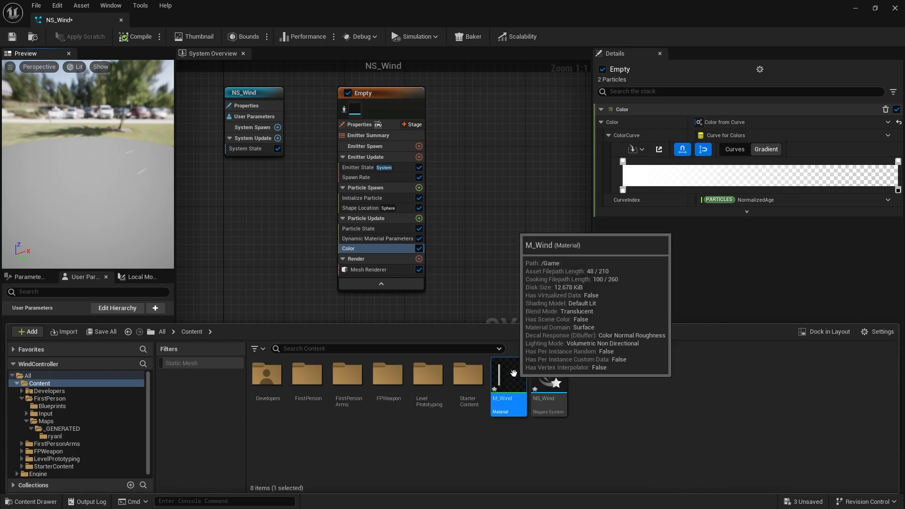
double_click(514, 376)
right_click_drag(462, 214, 441, 344)
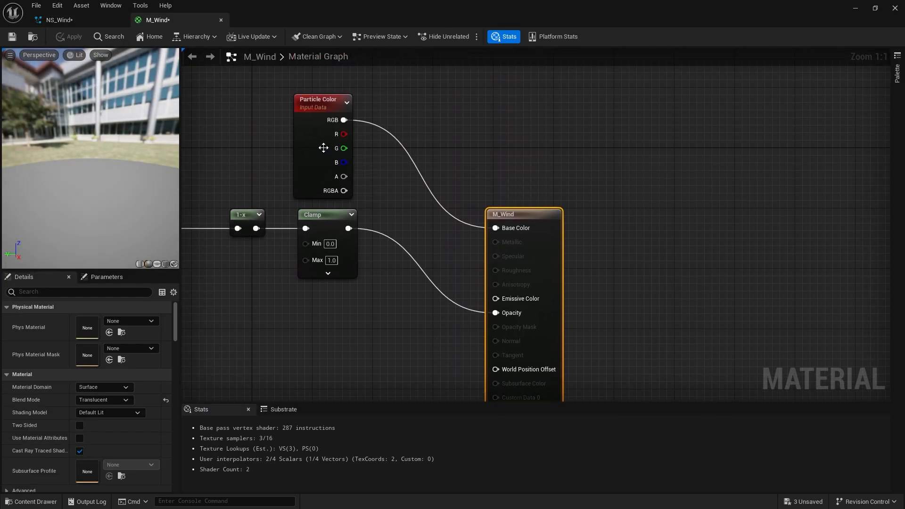
left_click_drag(324, 148, 407, 209)
type("multiply")
key("Return")
left_click_drag(355, 227, 499, 313)
left_click_drag(549, 263, 583, 141)
Set the M_Wind material's shading model to Unlit.
left_click(74, 37)
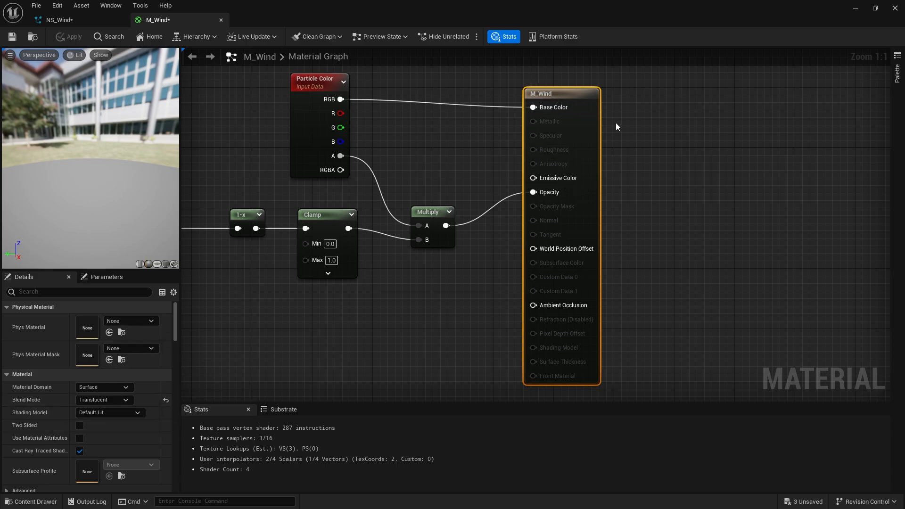
left_click(93, 414)
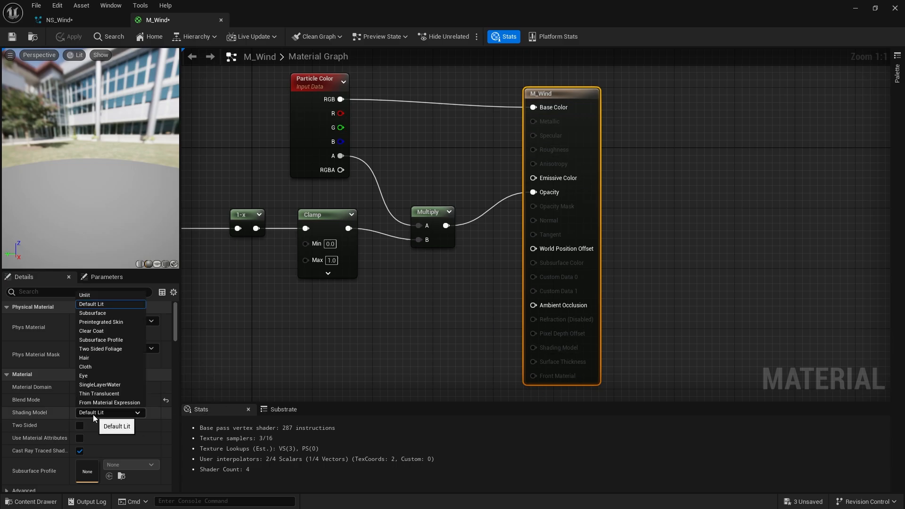
left_click(96, 297)
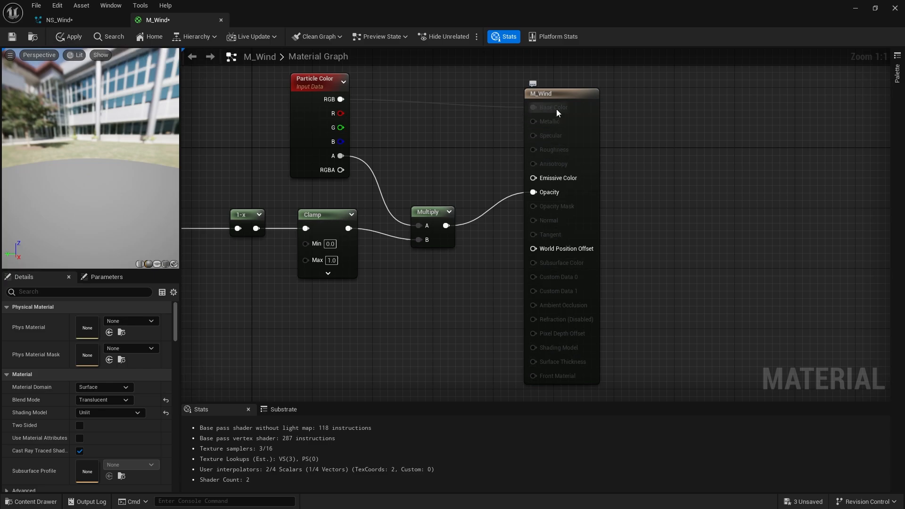
Connect Particle Color RGB to Emissive Color, then apply and save the material.
left_click_drag(341, 99, 546, 180)
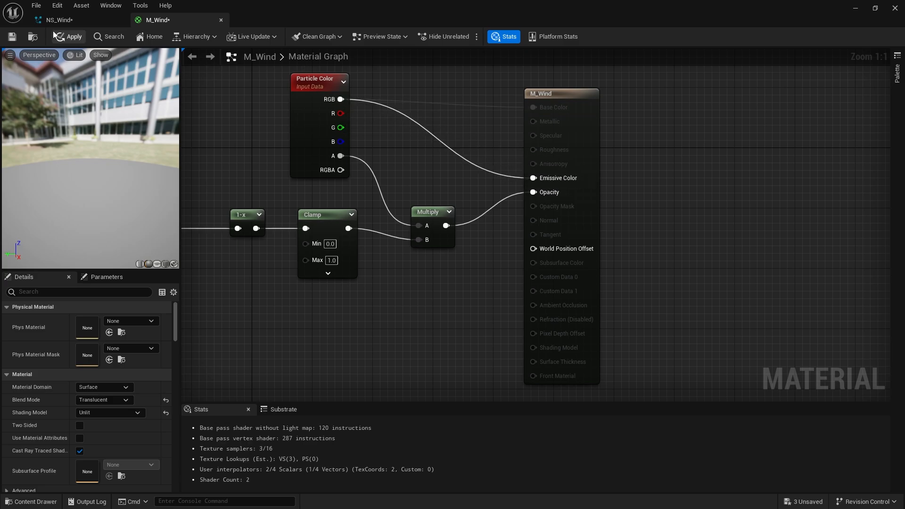
left_click(62, 38)
left_click_drag(84, 170, 78, 82)
left_click(20, 36)
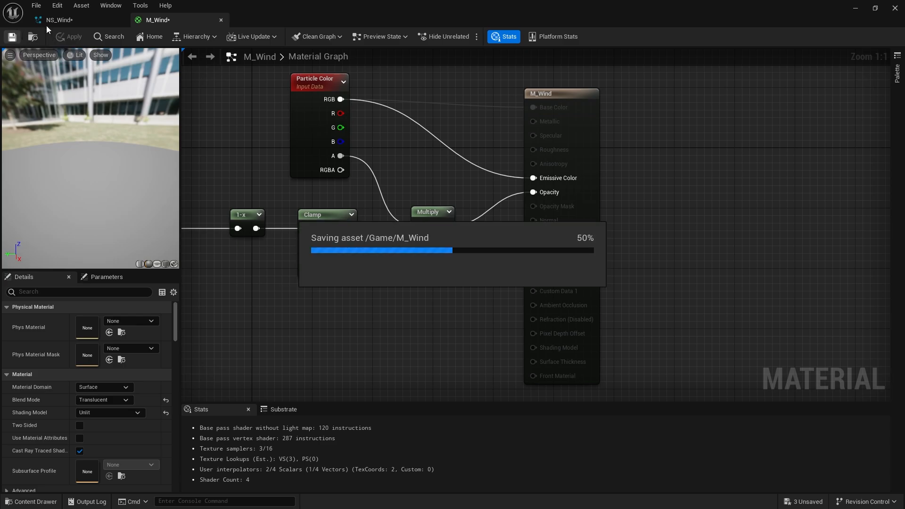
Return to NS_Wind and reposition the Color curve's gradient stops so particles fade out after about a third.
left_click(77, 19)
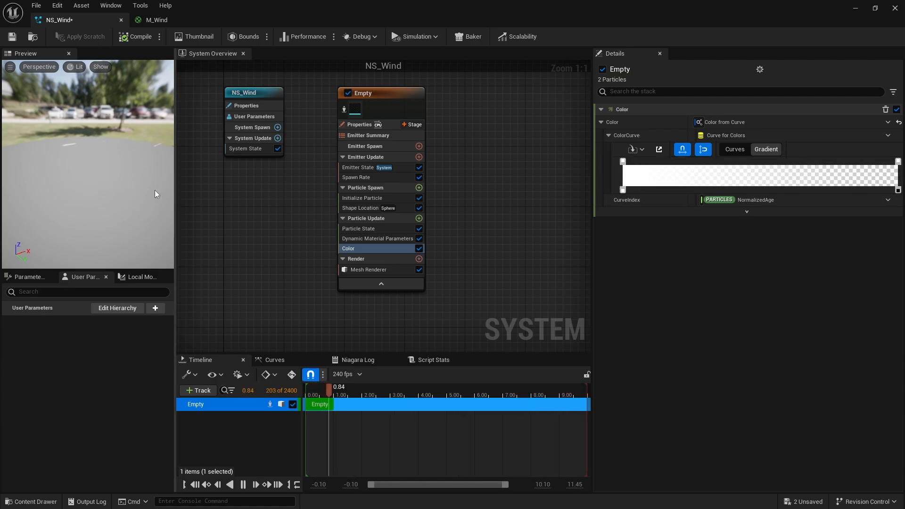
left_click_drag(127, 174, 90, 175)
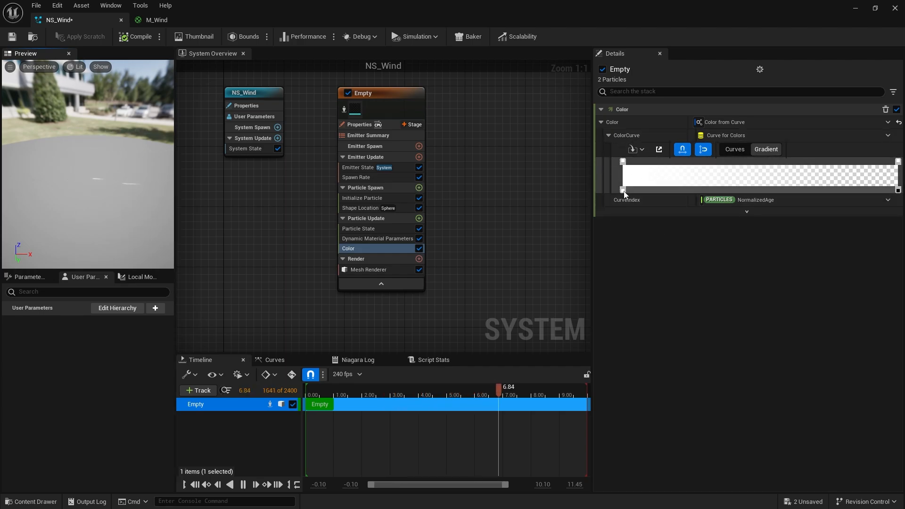
left_click_drag(625, 192, 635, 193)
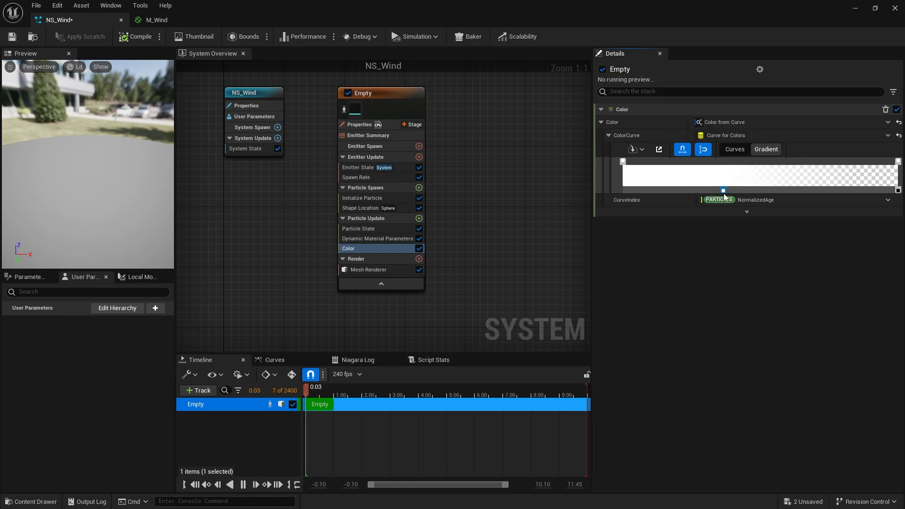
left_click_drag(725, 193, 712, 196)
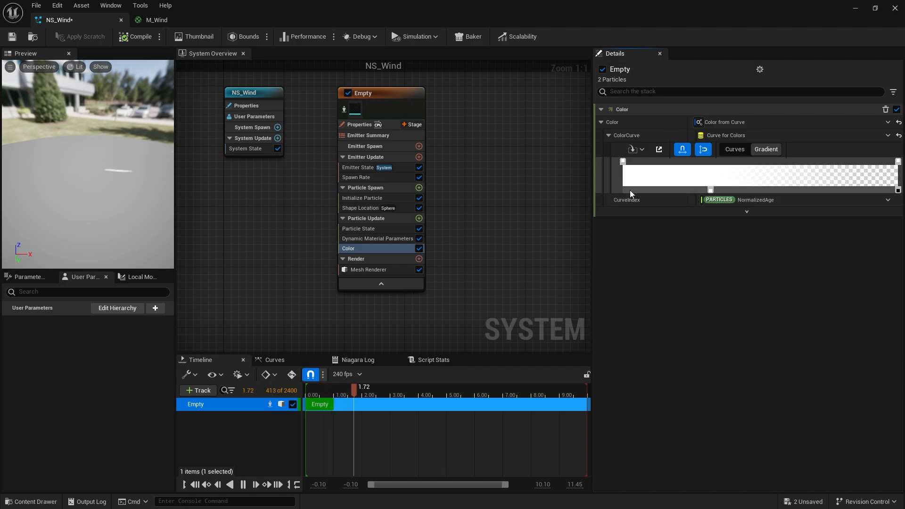
left_click_drag(632, 192, 620, 192)
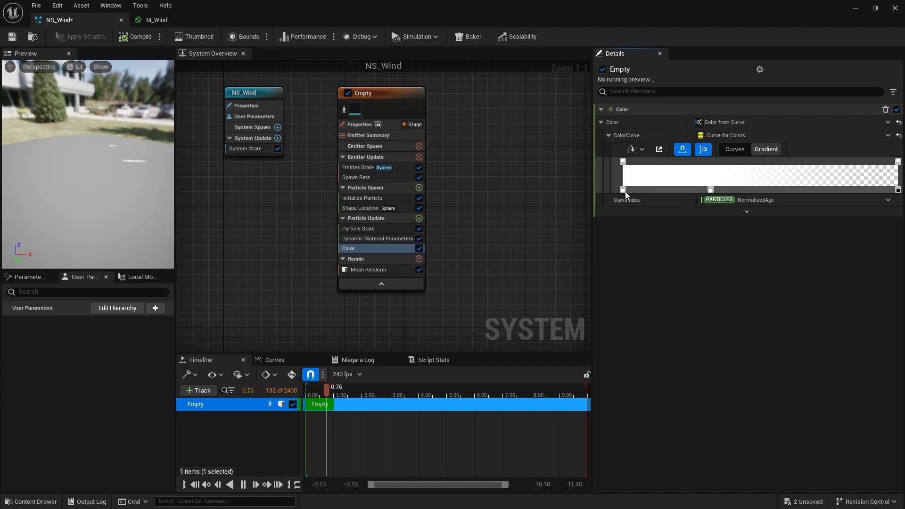
Set the Color curve's first gradient stop value to 0.
double_click(623, 191)
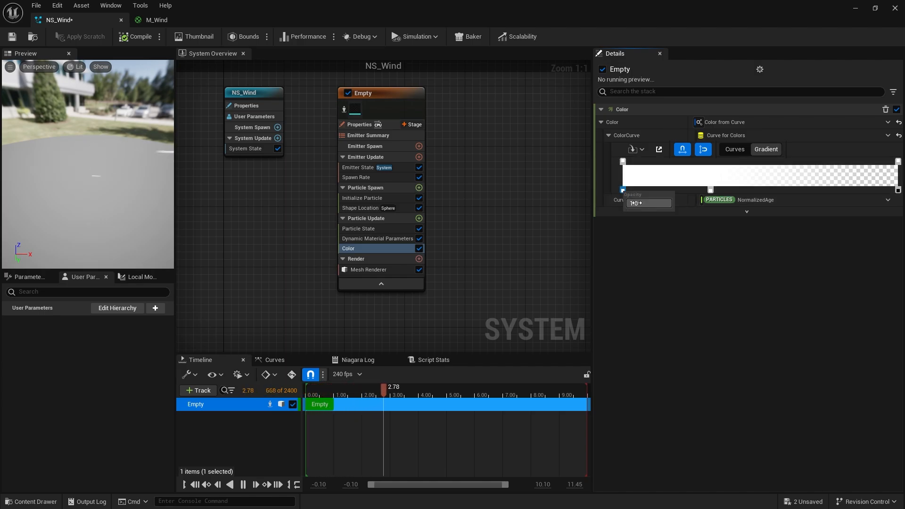
type("0")
key("Return")
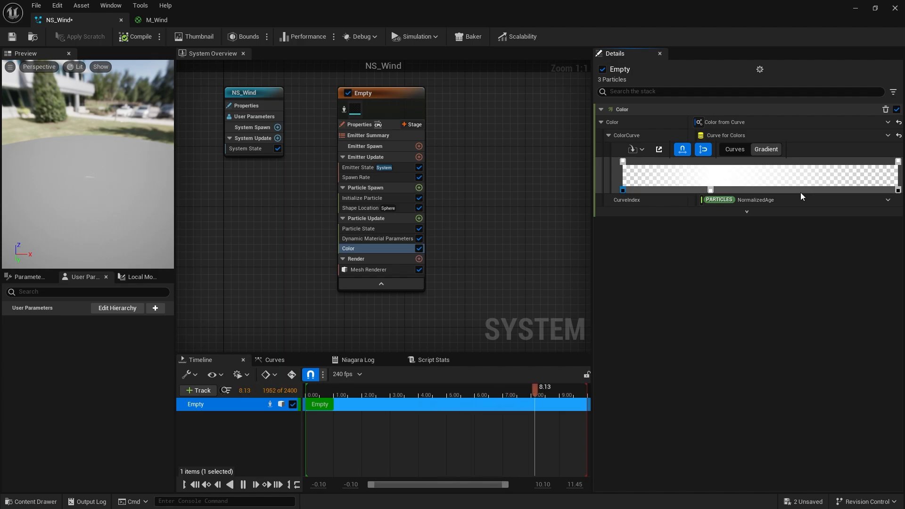
Save NS_Wind and close the Niagara editor.
left_click_drag(139, 206, 264, 208)
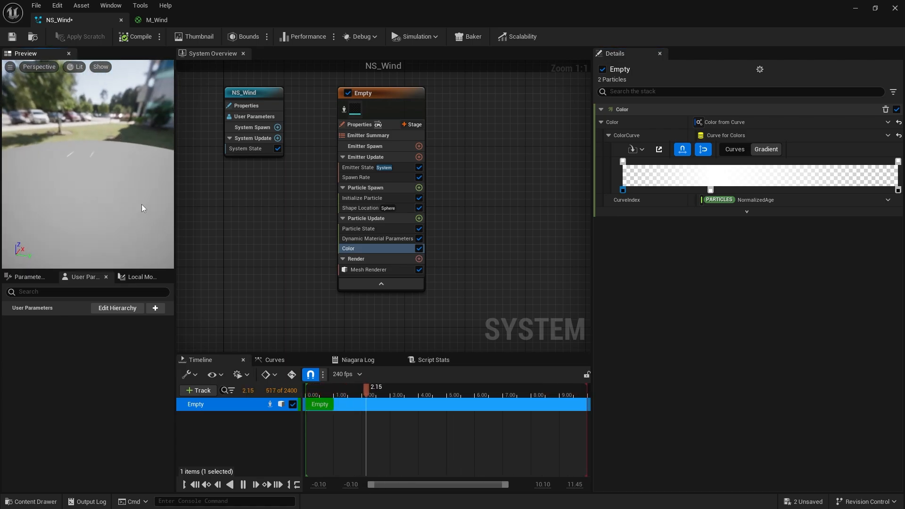
left_click(13, 37)
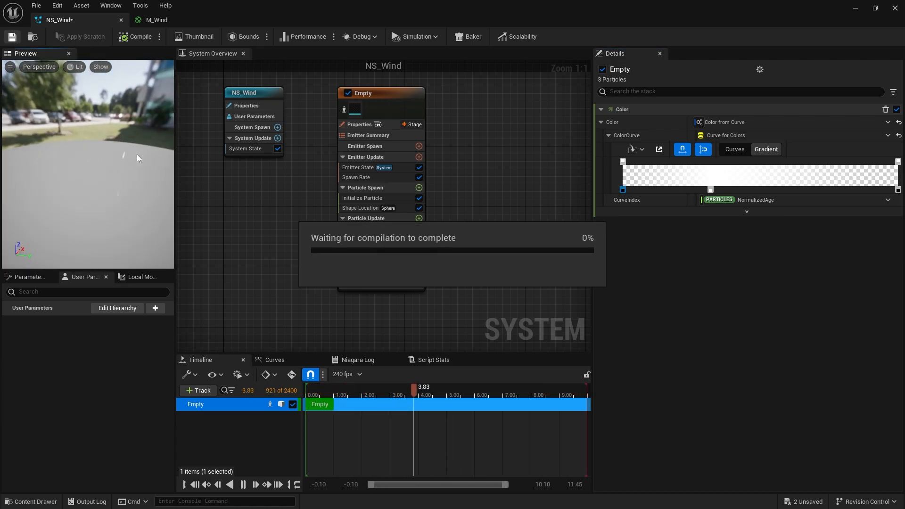
left_click(895, 8)
Place NS_Wind from the content drawer into the level and raise it slightly above the floor.
left_click(51, 502)
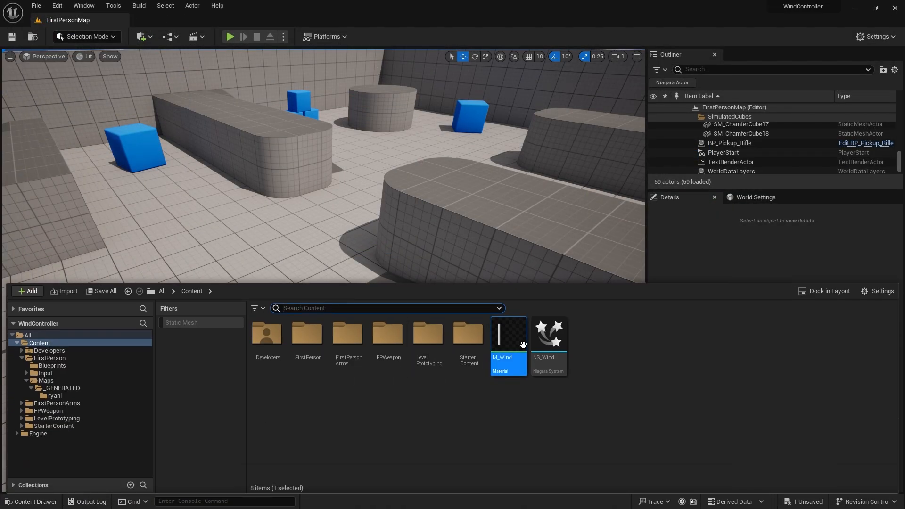
left_click_drag(547, 341, 414, 215)
left_click_drag(259, 299, 259, 300)
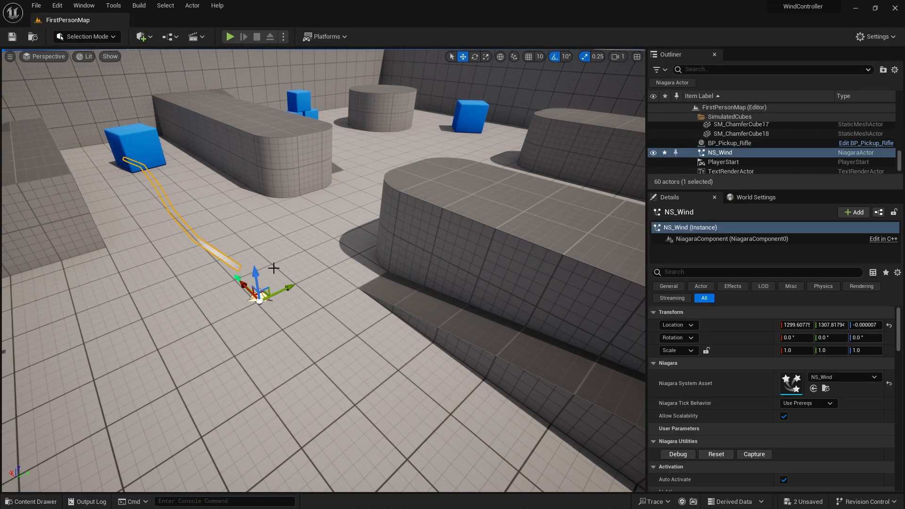
left_click_drag(255, 267, 250, 232)
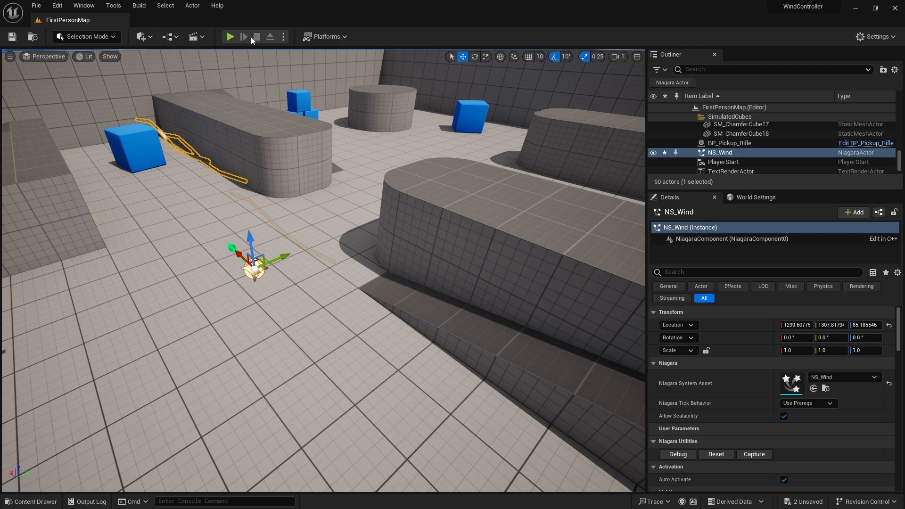
Play in the editor and walk around the level to watch the wind effect.
left_click(231, 36)
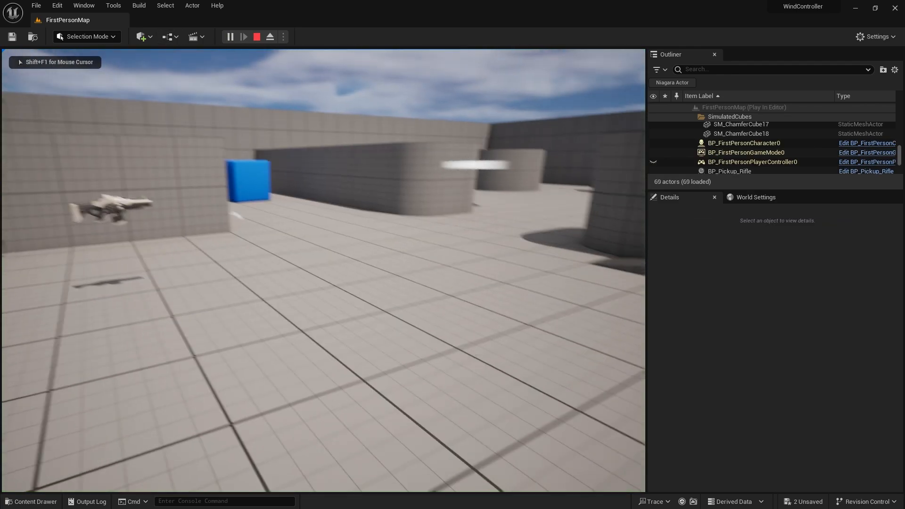
key("a")
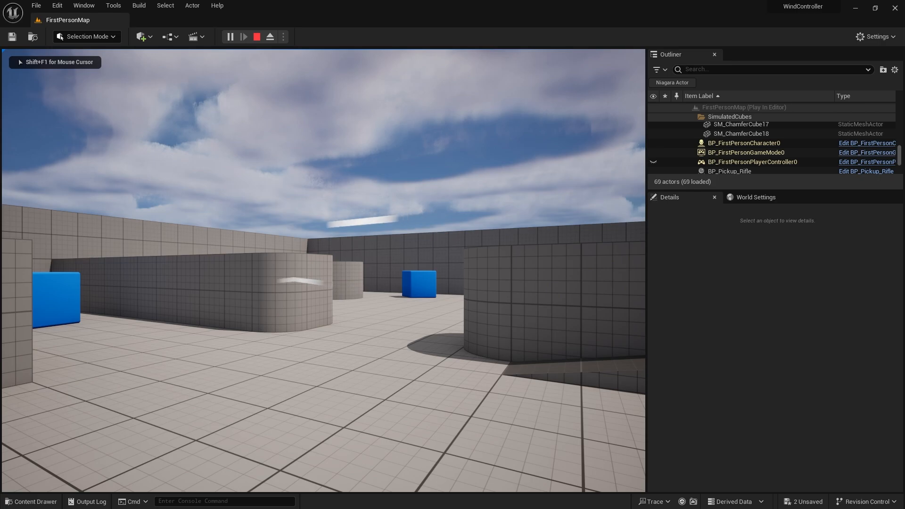
key("w")
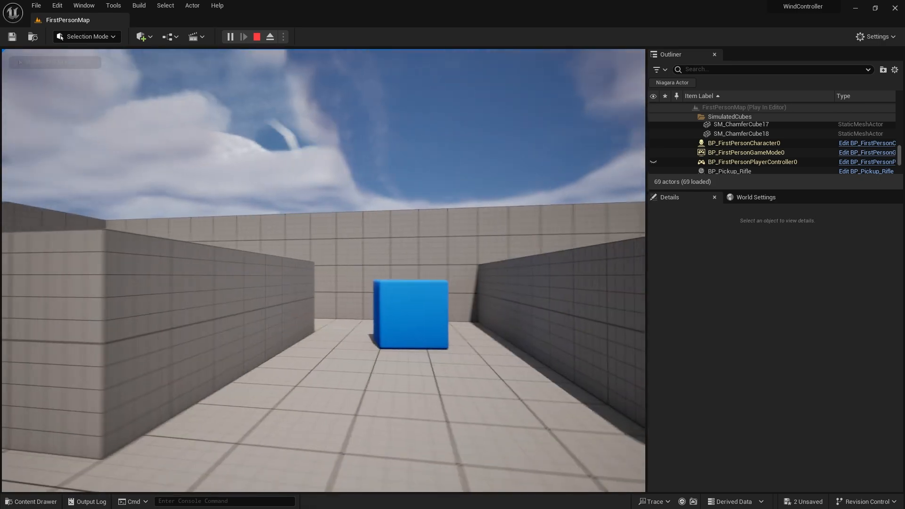
key("a")
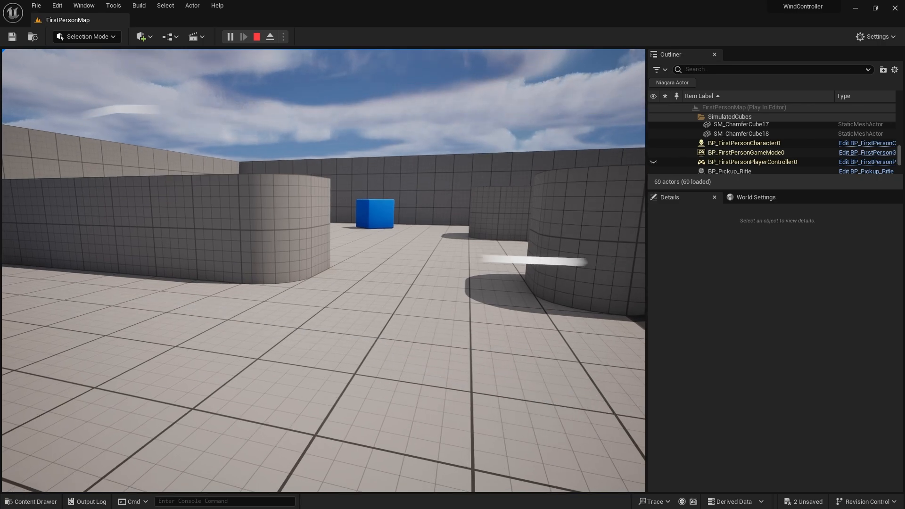
key("Escape")
left_click(31, 502)
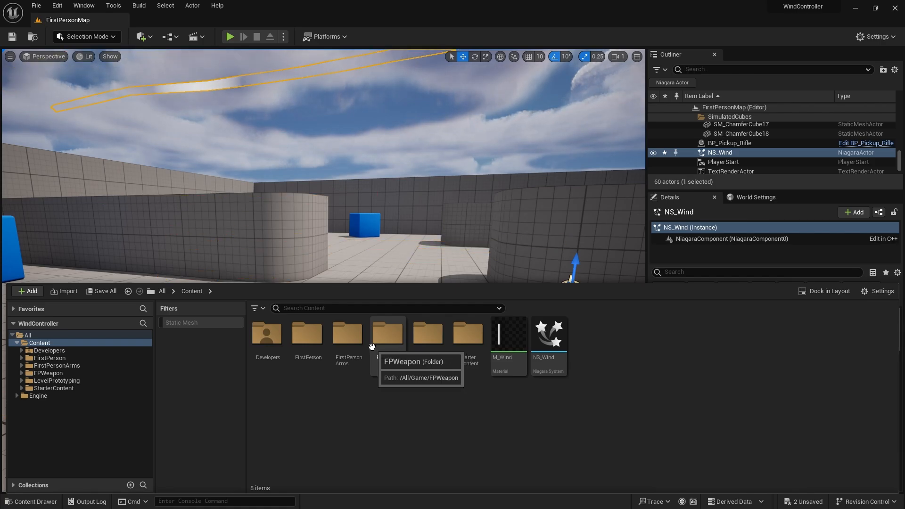
right_click_drag(326, 221, 339, 244)
key("s")
key("w")
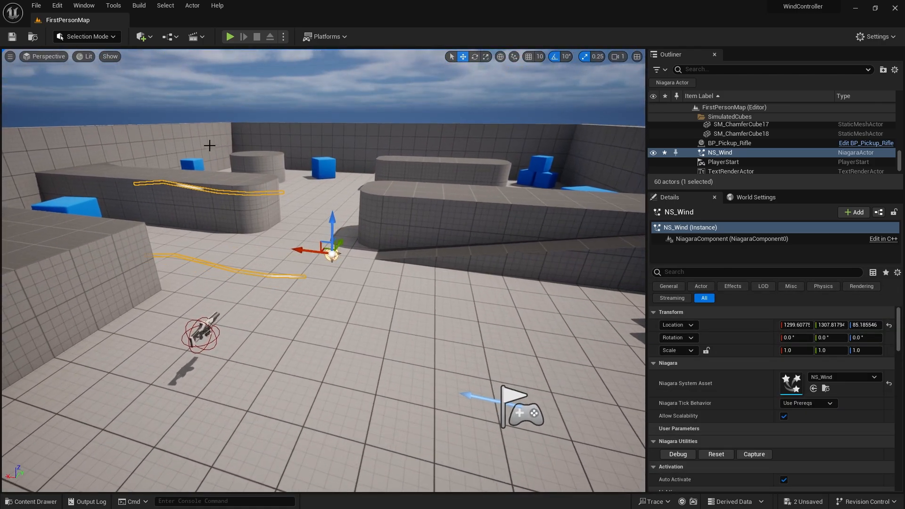
Place SM_Wind_01 from the FirstPerson > Maps > _GENERATED > ryanl folder into the level and move it.
left_click(31, 501)
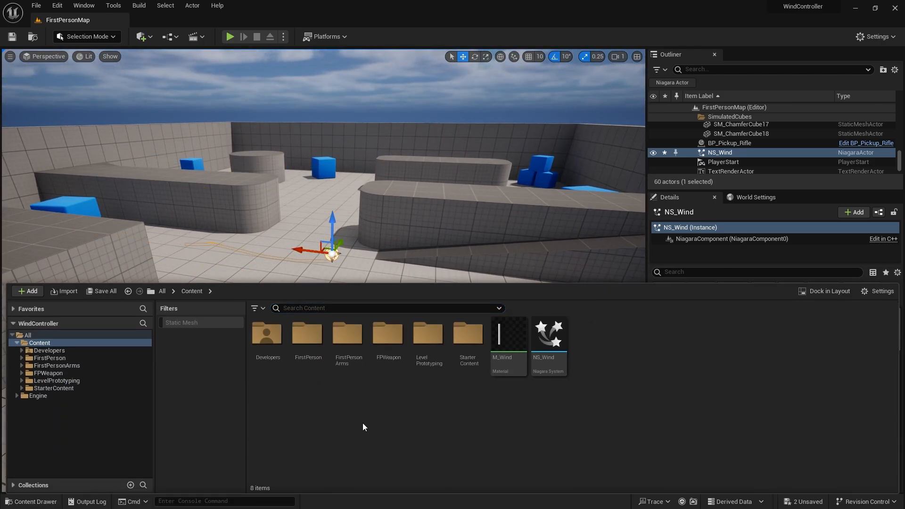
double_click(306, 336)
double_click(283, 352)
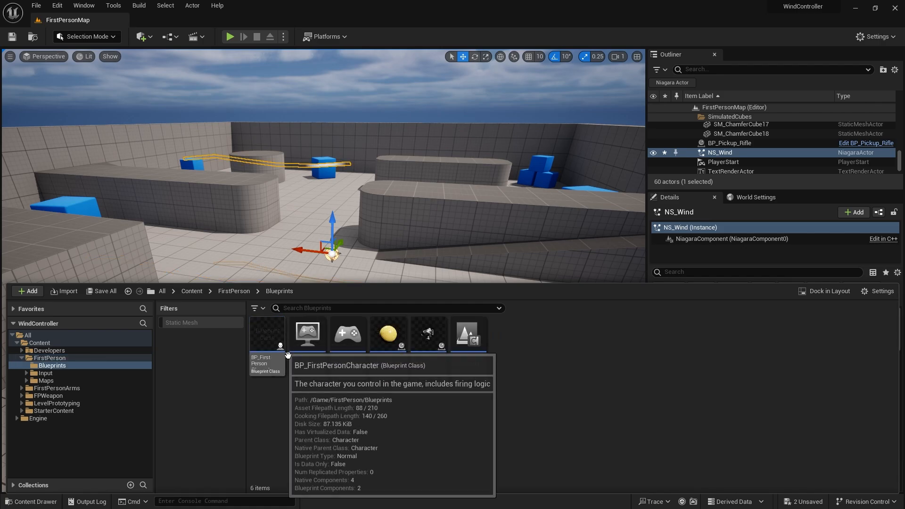
left_click(241, 292)
double_click(333, 331)
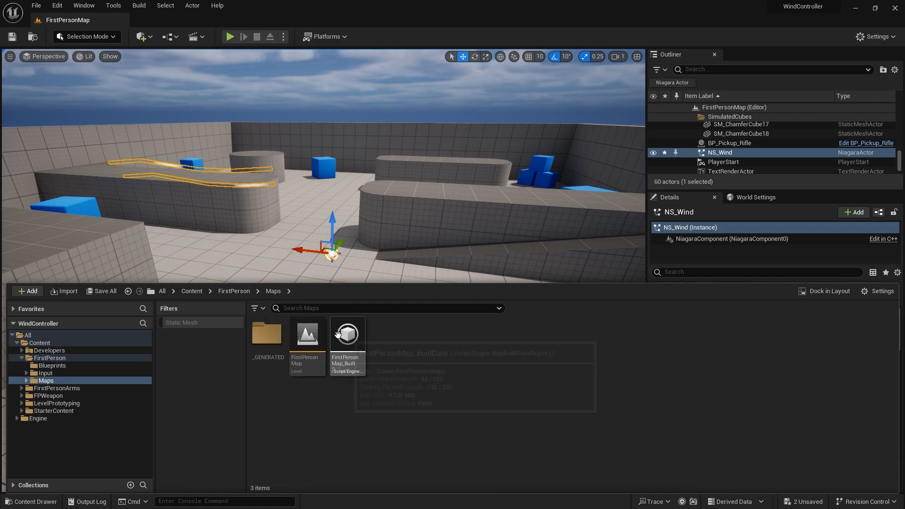
double_click(267, 334)
double_click(267, 334)
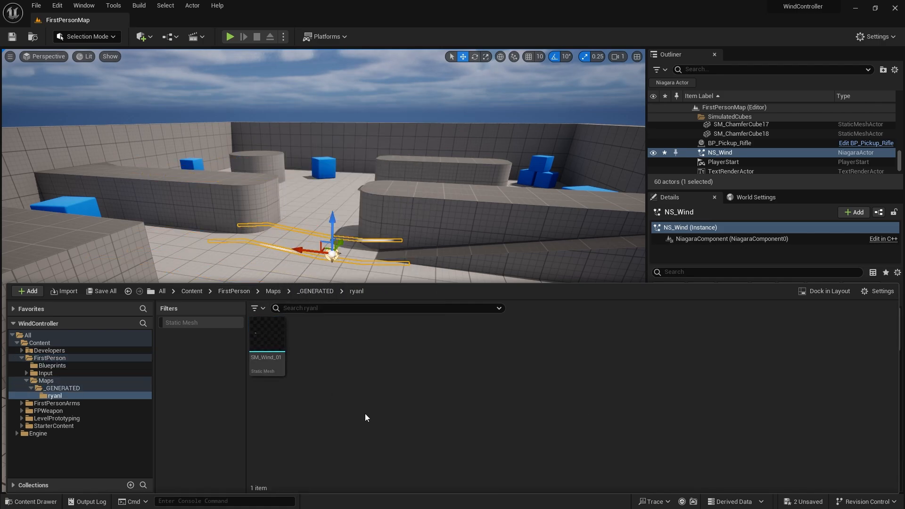
left_click_drag(268, 326, 423, 357)
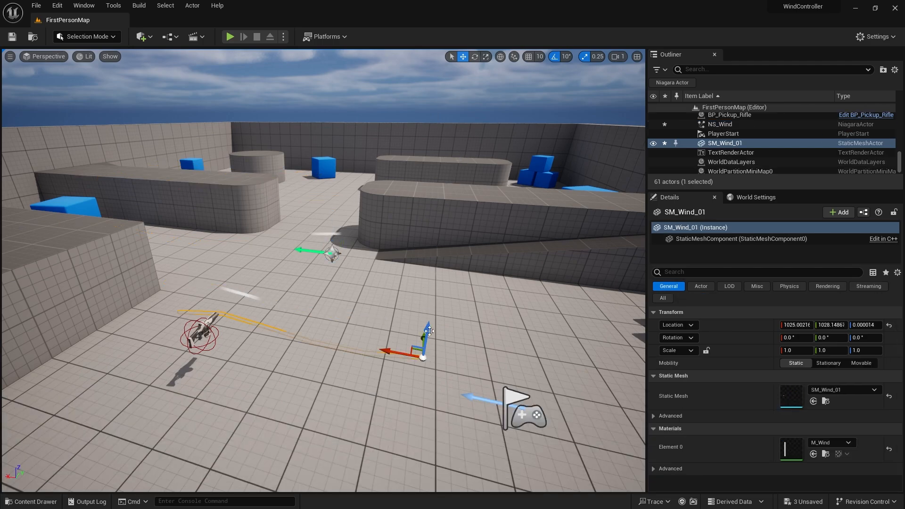
right_click_drag(423, 357, 372, 371)
Switch to Modeling Mode and duplicate SM_Wind_01 as a new mesh named SM_Wind_02.
left_click(103, 38)
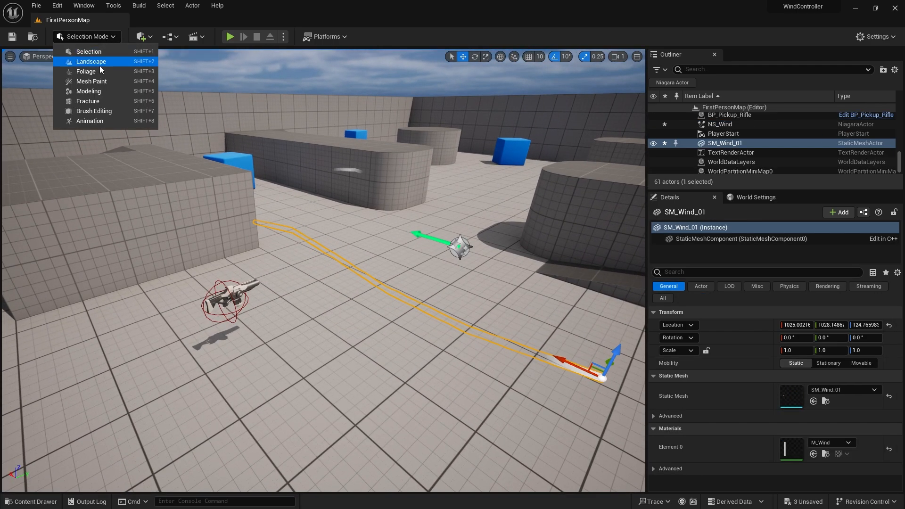
left_click(88, 91)
right_click_drag(452, 271, 446, 275)
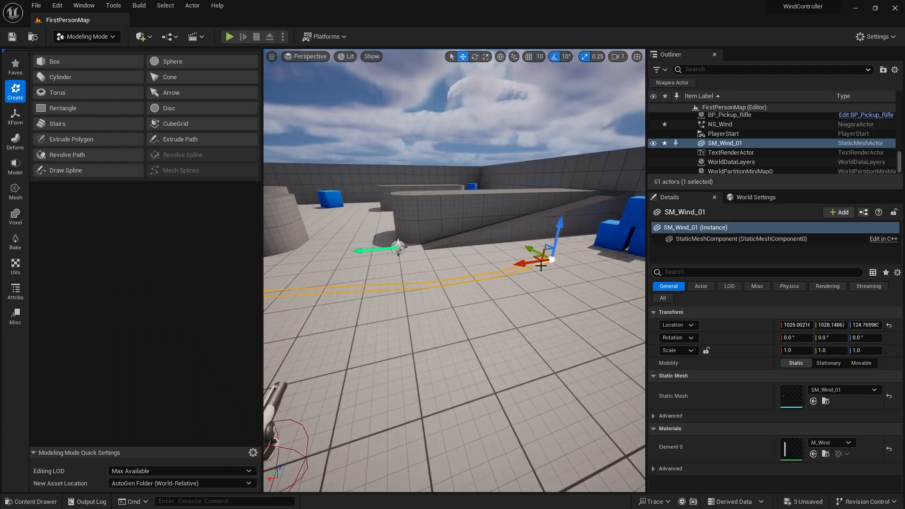
right_click_drag(521, 303, 448, 342)
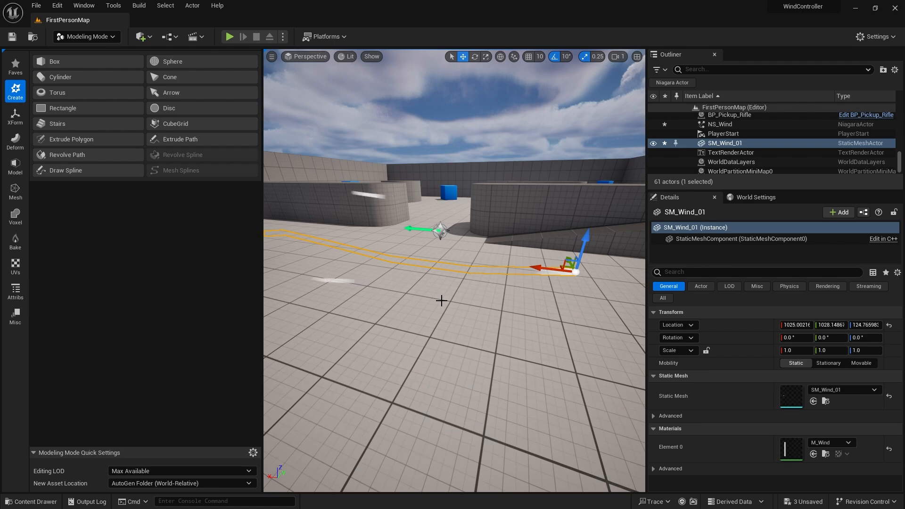
left_click(12, 123)
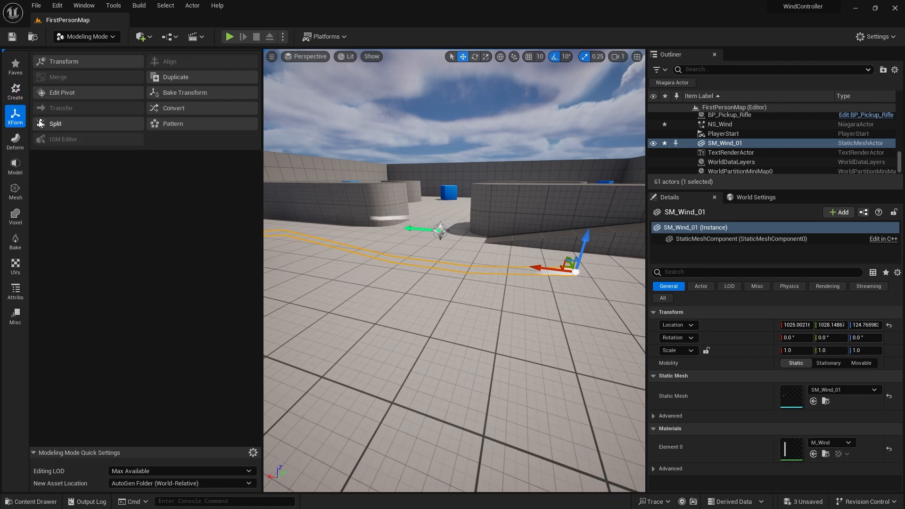
left_click(179, 80)
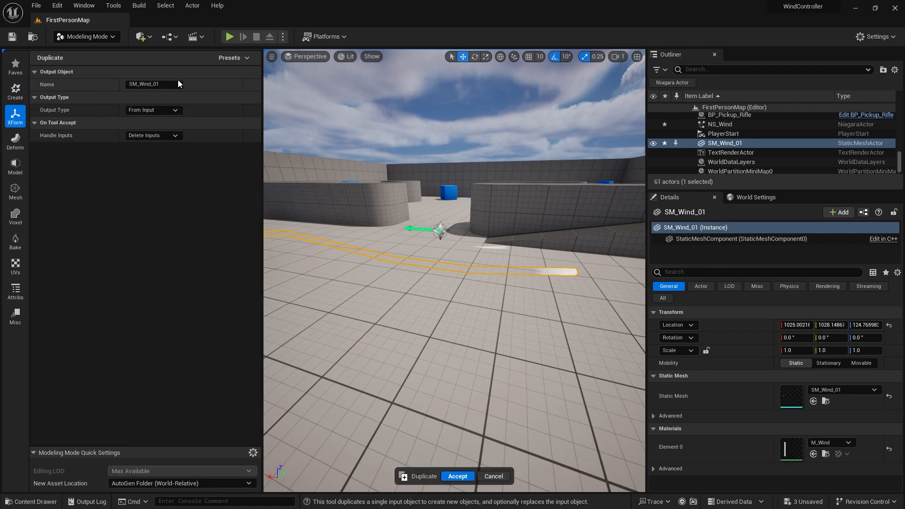
left_click(157, 86)
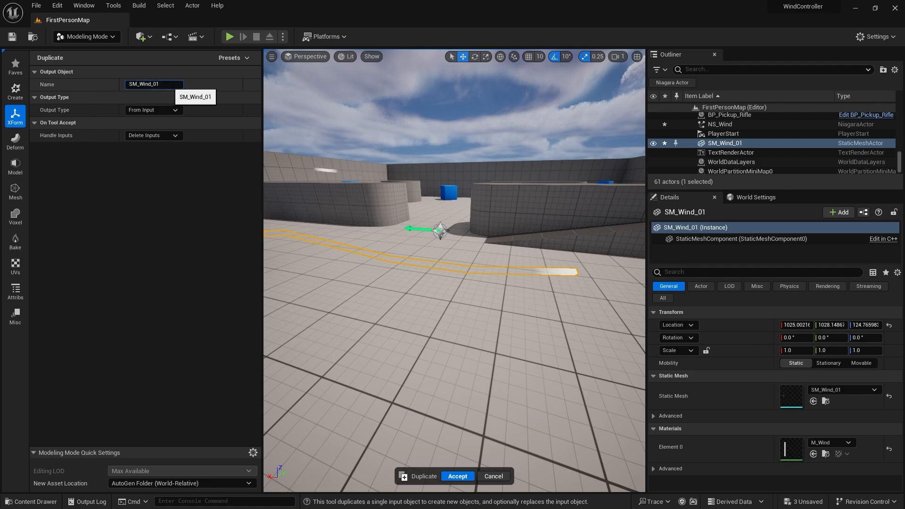
key("BackSpace")
type("2")
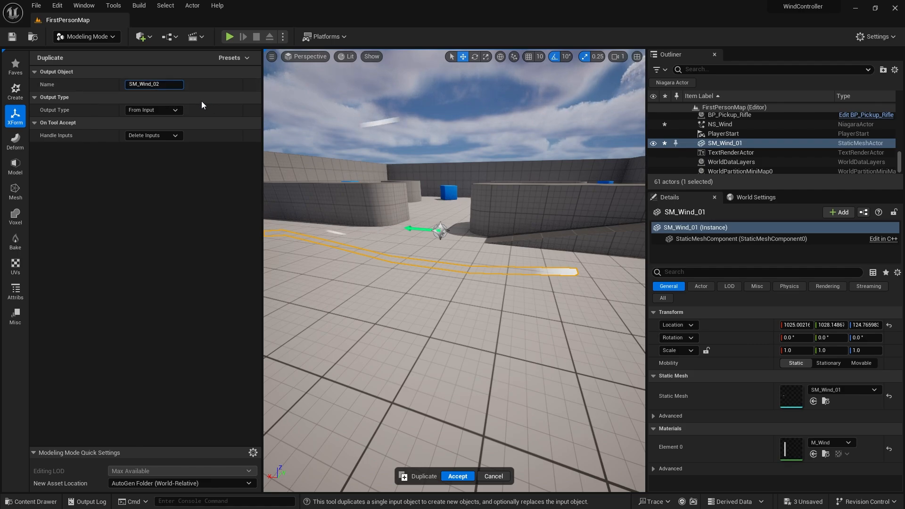
left_click(472, 474)
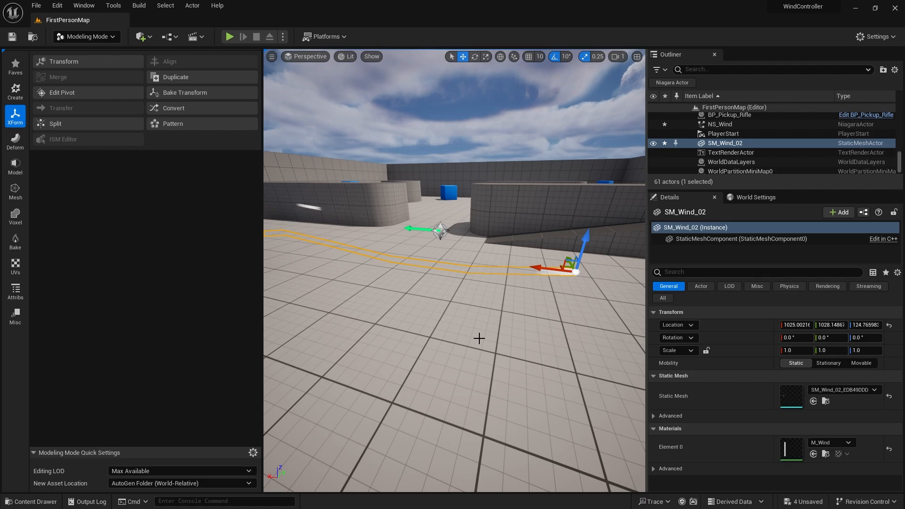
right_click_drag(448, 265, 465, 258)
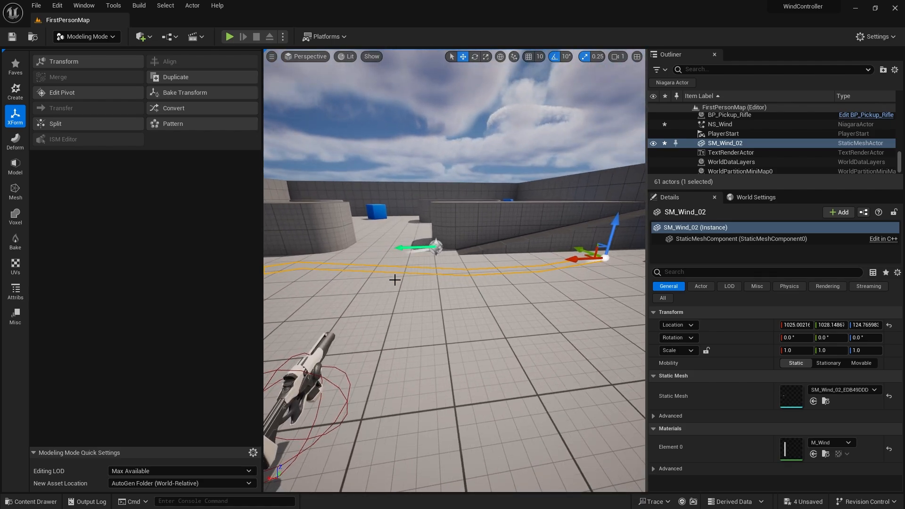
right_click_drag(443, 268, 471, 269)
left_click(443, 268)
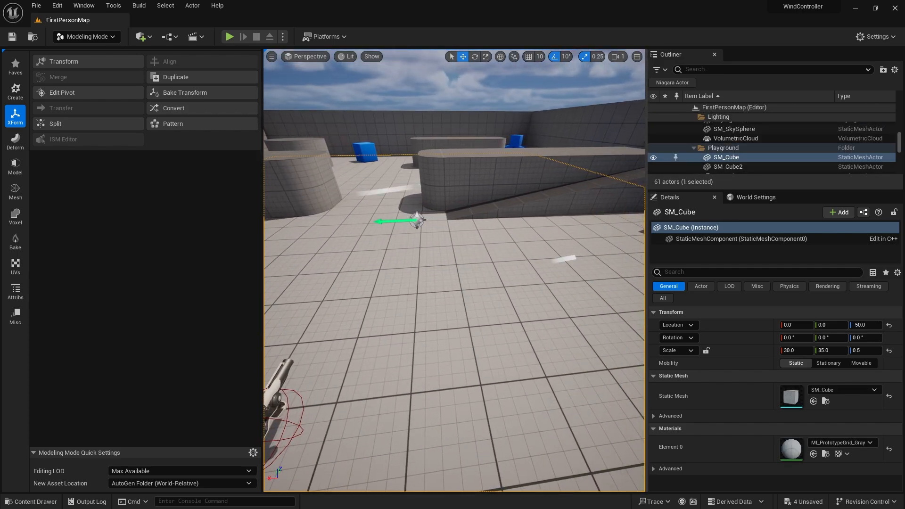
left_click(566, 259)
Browse the Deform, Mesh and Model tool categories while navigating around SM_Wind_02.
left_click(14, 144)
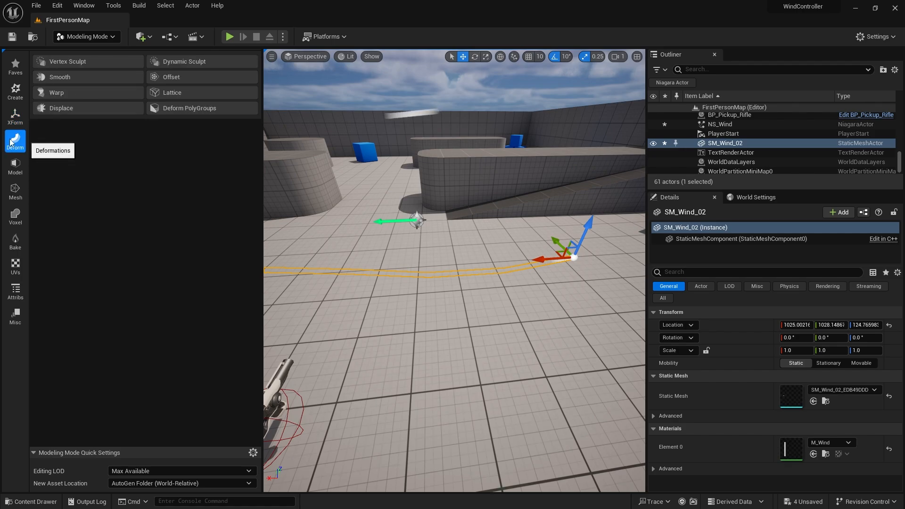
key("a")
right_click_drag(358, 232, 346, 231)
key("d")
right_click_drag(378, 282, 354, 262)
key("w")
key("a")
key("s")
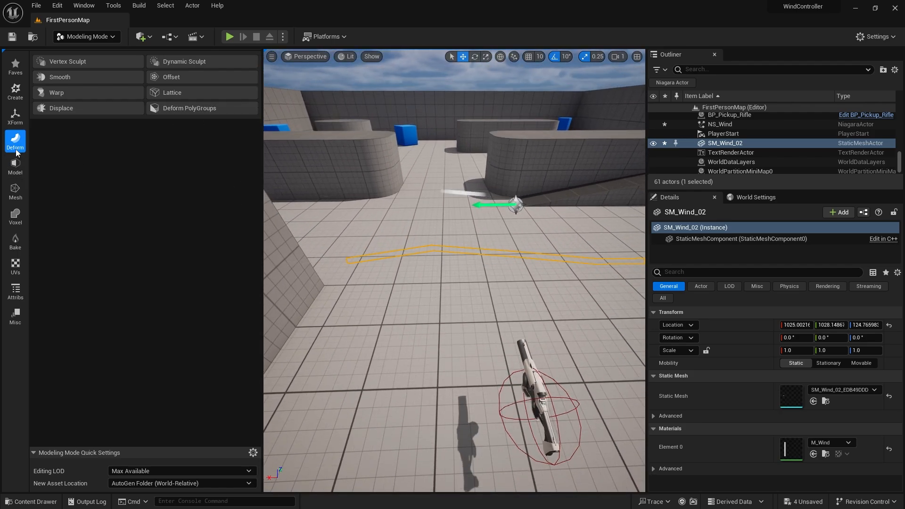
left_click(13, 191)
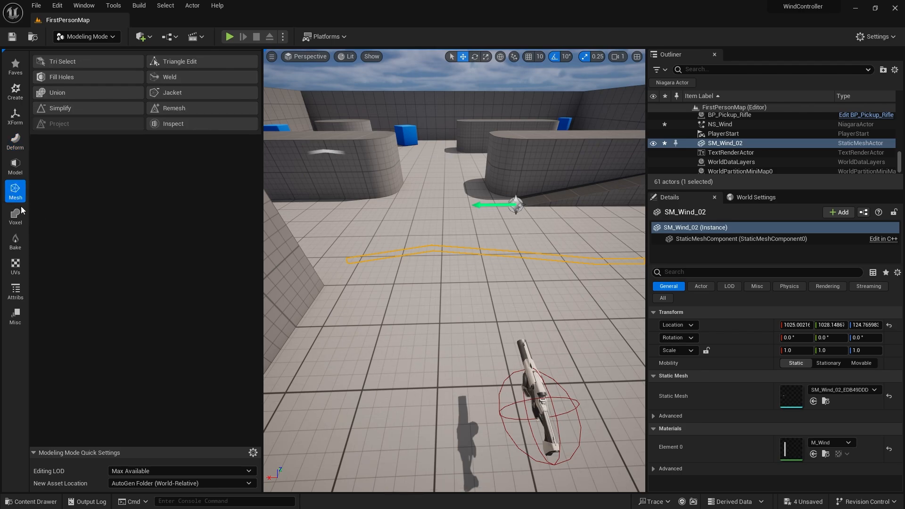
left_click(15, 174)
Open PolyGroup Edit on SM_Wind_02 and start the Insert Edge Loop operation.
left_click(78, 63)
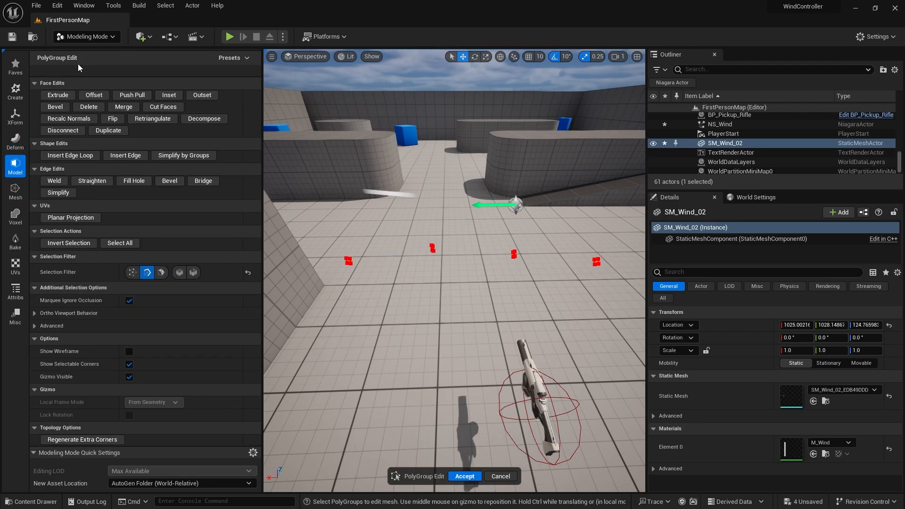
left_click(66, 157)
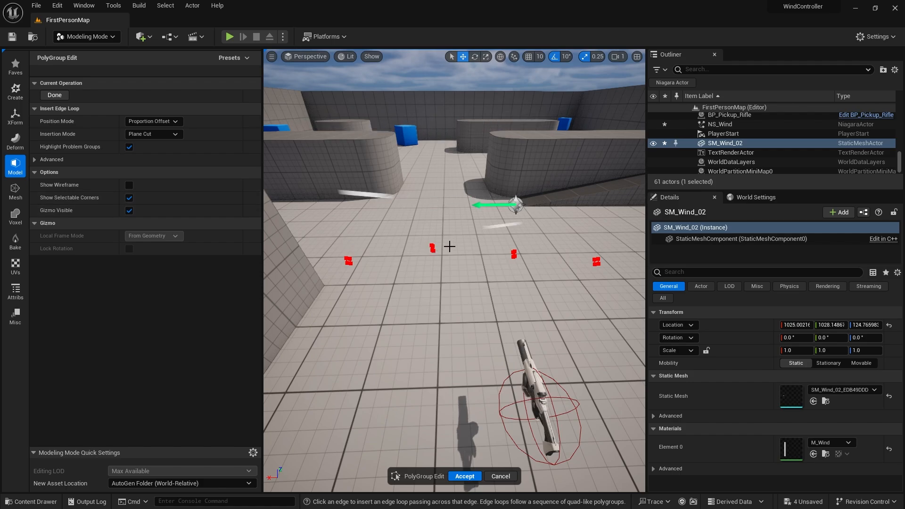
right_click_drag(439, 246, 405, 216)
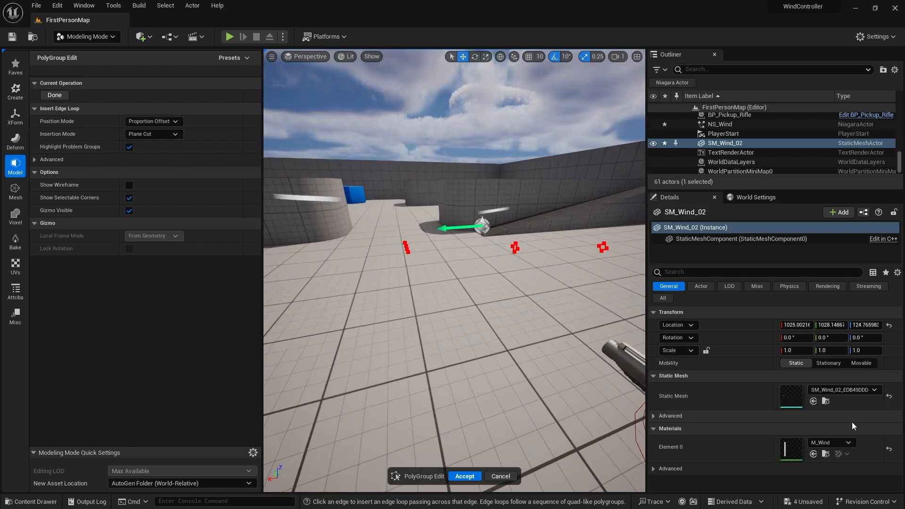
Assign M_Wood_Floor_Walnut_Polished as SM_Wind_02's material and cancel the edge loop insertion.
left_click(833, 442)
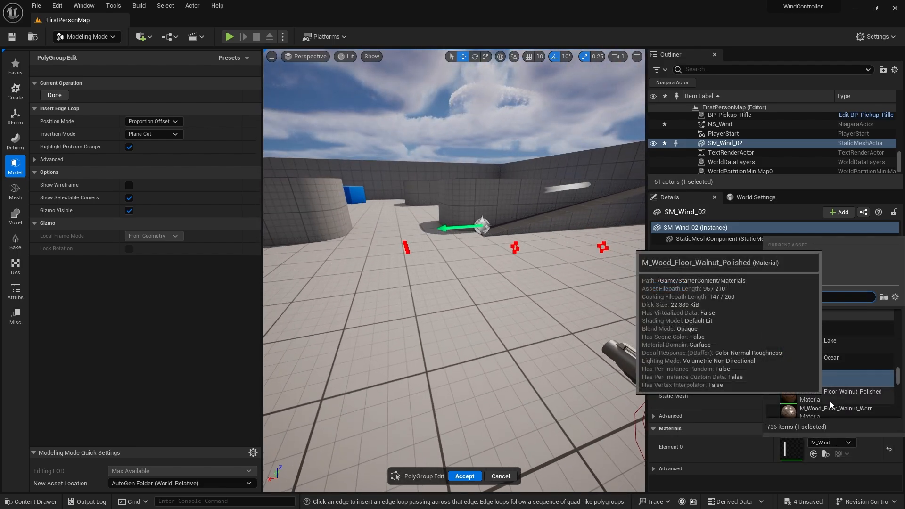
left_click(830, 397)
mouse_move(506, 307)
left_mouse_down("alt")
mouse_move(460, 306)
mouse_move(502, 305)
left_mouse_up("alt")
scroll(502, 305, "up", 3)
left_click(473, 475)
mouse_move(497, 315)
right_mouse_down()
mouse_move(481, 326)
mouse_move(497, 304)
mouse_move(496, 312)
right_mouse_up()
left_click_drag(262, 189, 206, 191)
mouse_move(392, 239)
right_mouse_down()
mouse_move(393, 259)
mouse_move(400, 258)
mouse_move(400, 235)
right_mouse_up()
mouse_move(347, 196)
right_mouse_down()
mouse_move(372, 210)
mouse_move(347, 191)
right_mouse_up()
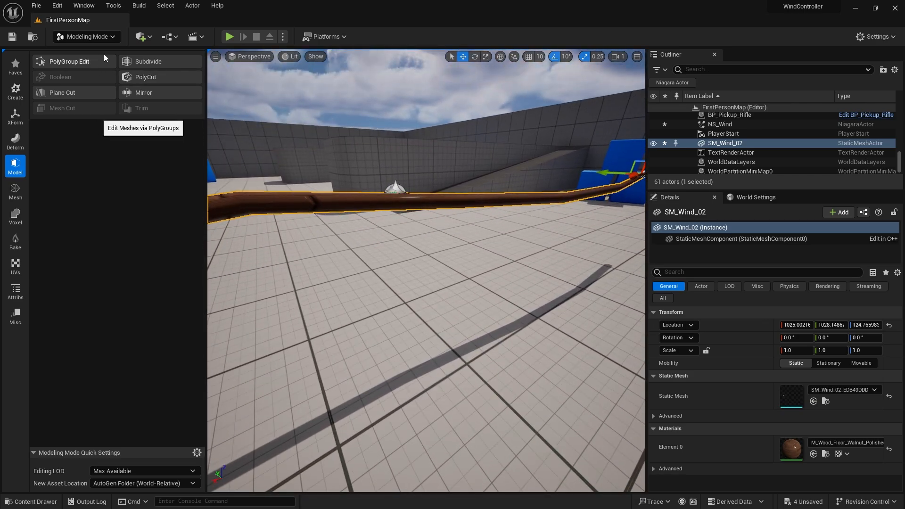
left_click(69, 61)
mouse_move(516, 233)
right_mouse_down()
mouse_move(557, 230)
mouse_move(472, 222)
mouse_move(533, 222)
mouse_move(502, 221)
right_mouse_up()
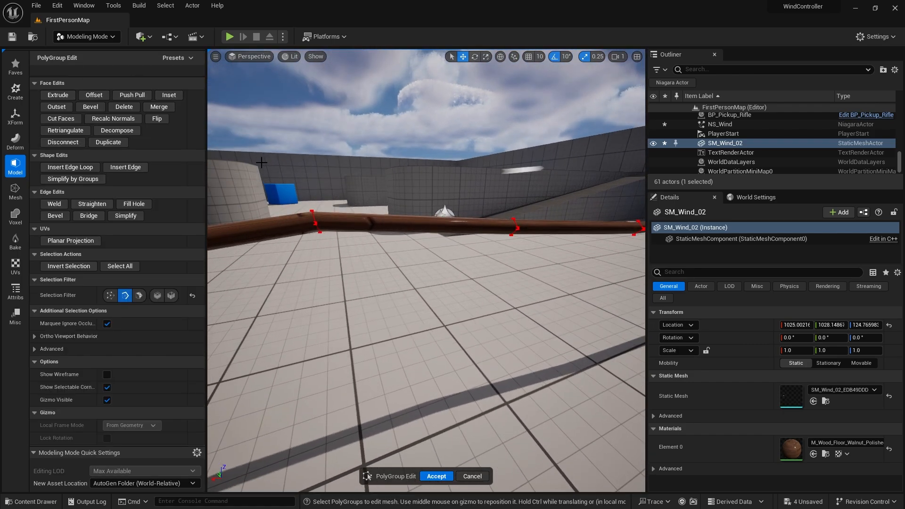
left_click(83, 167)
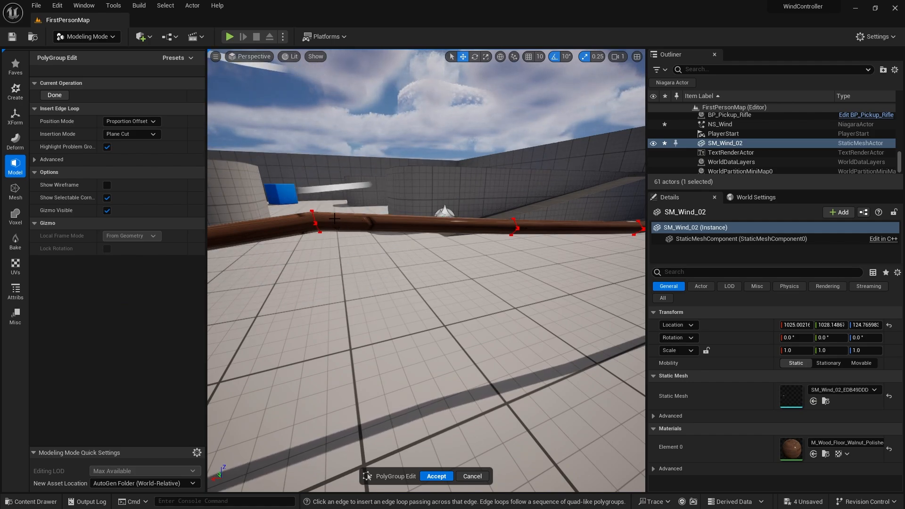
left_click(472, 477)
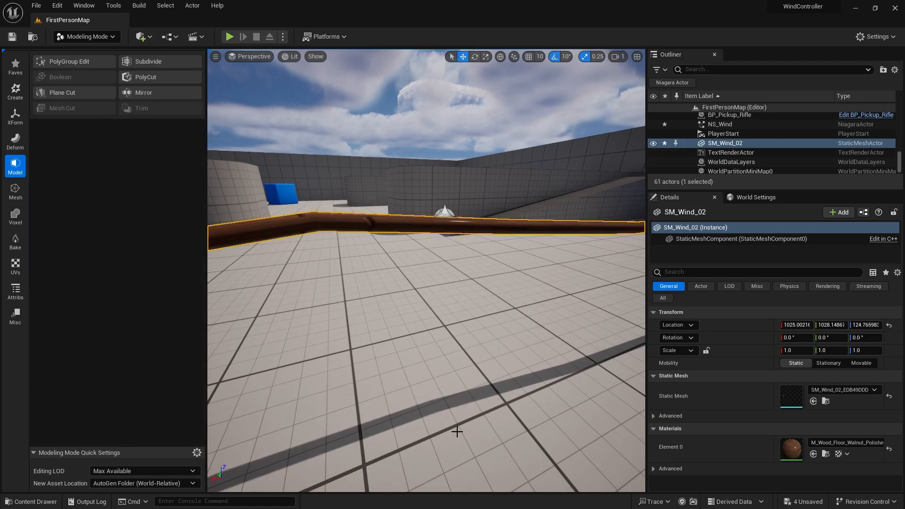
Generate PolyGroups on SM_Wind_02 using the Find Quads conversion mode and accept.
left_click(14, 291)
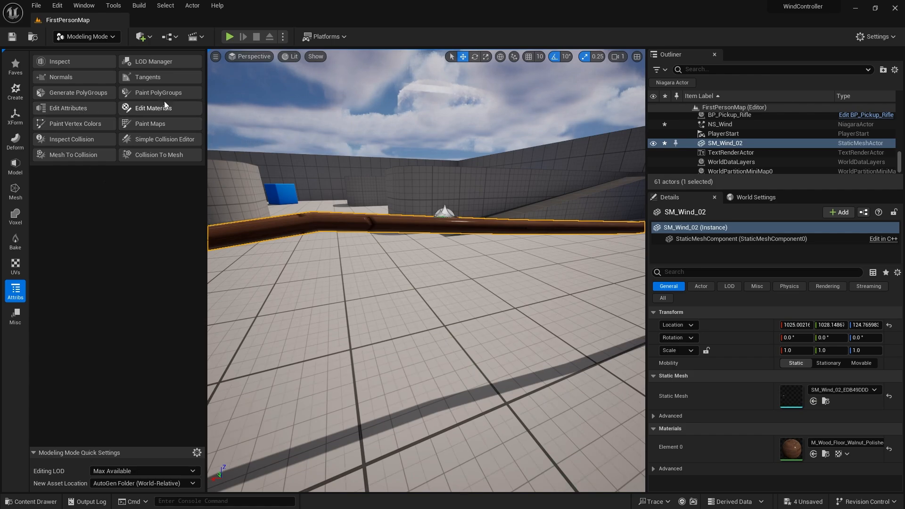
left_click(84, 94)
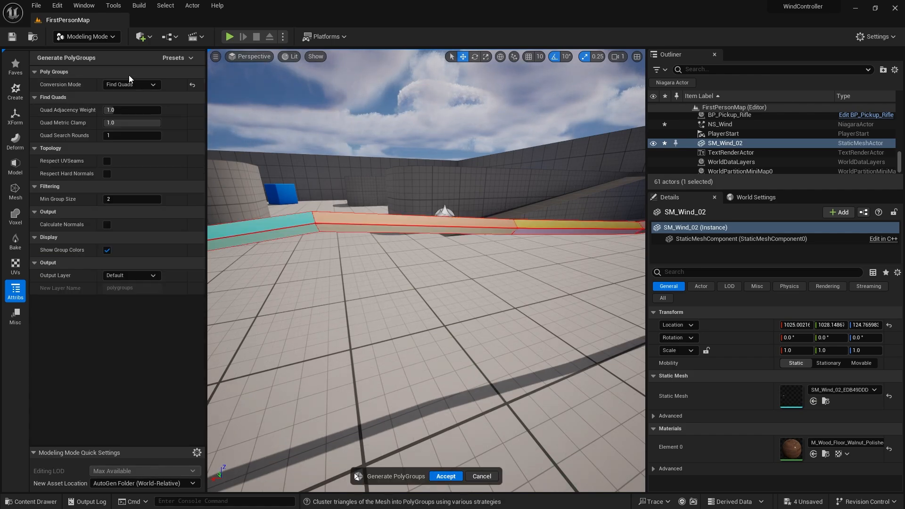
left_click(141, 84)
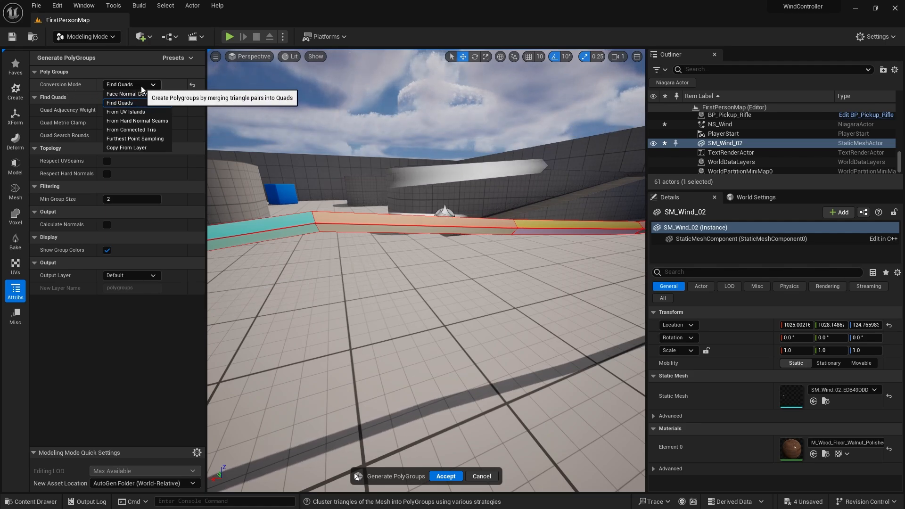
left_click(168, 102)
right_click_drag(396, 198, 497, 218)
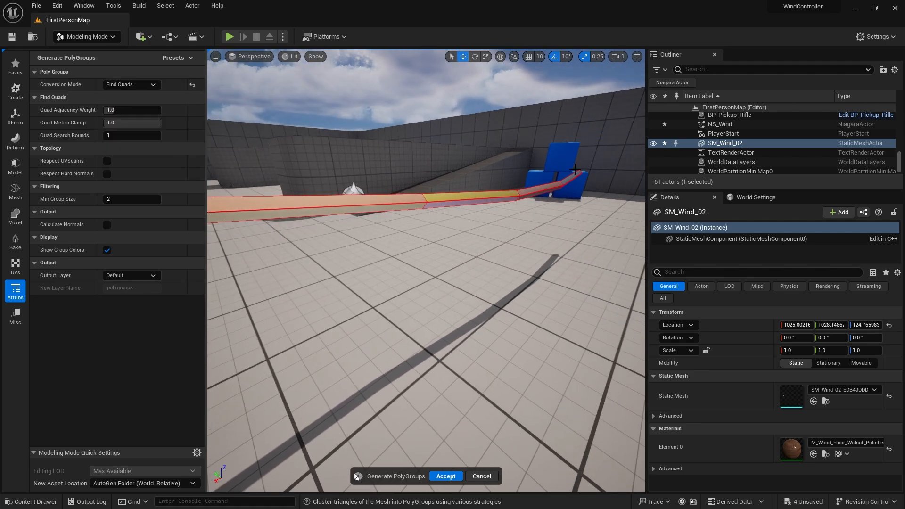
right_click_drag(409, 203, 427, 204)
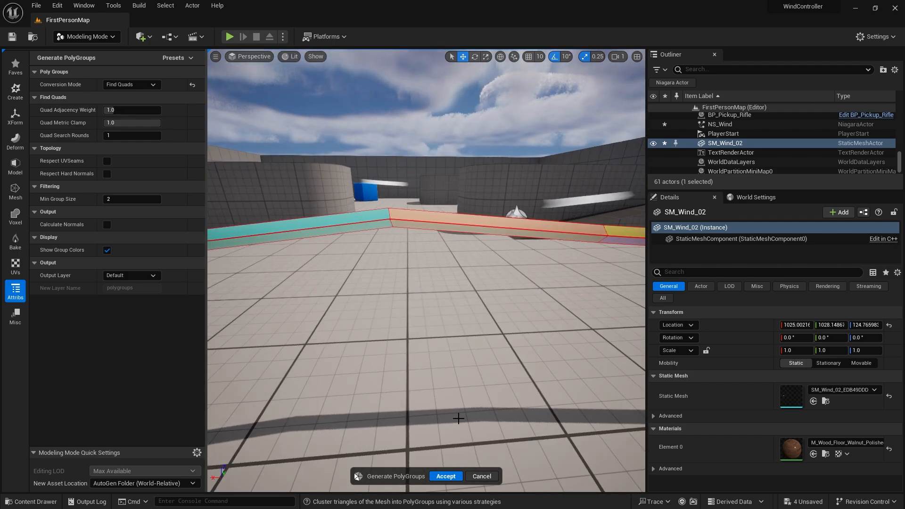
left_click(446, 477)
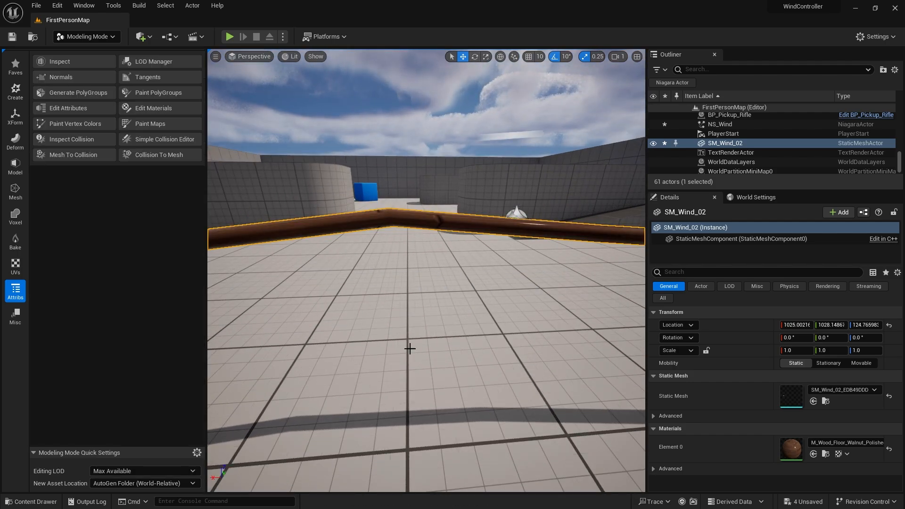
Insert many edge loops along the length of SM_Wind_02 with PolyGroup Edit and accept.
left_click(15, 166)
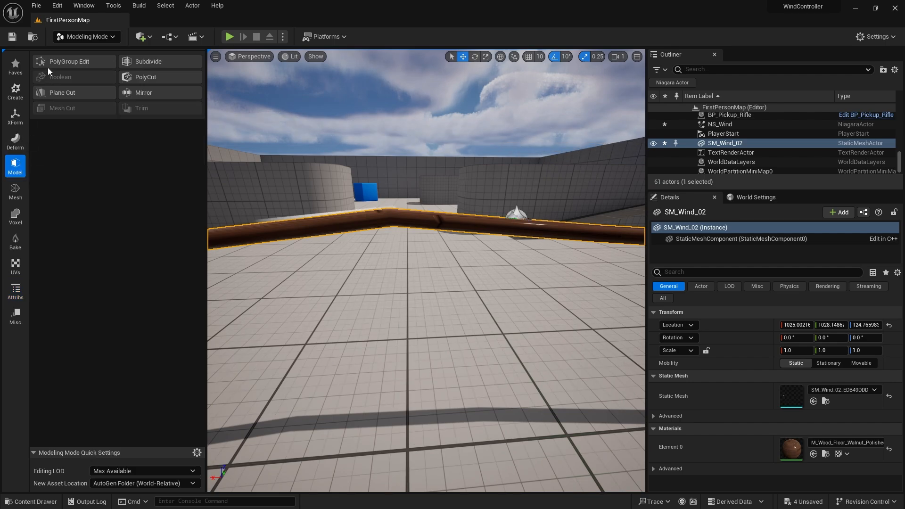
left_click(50, 64)
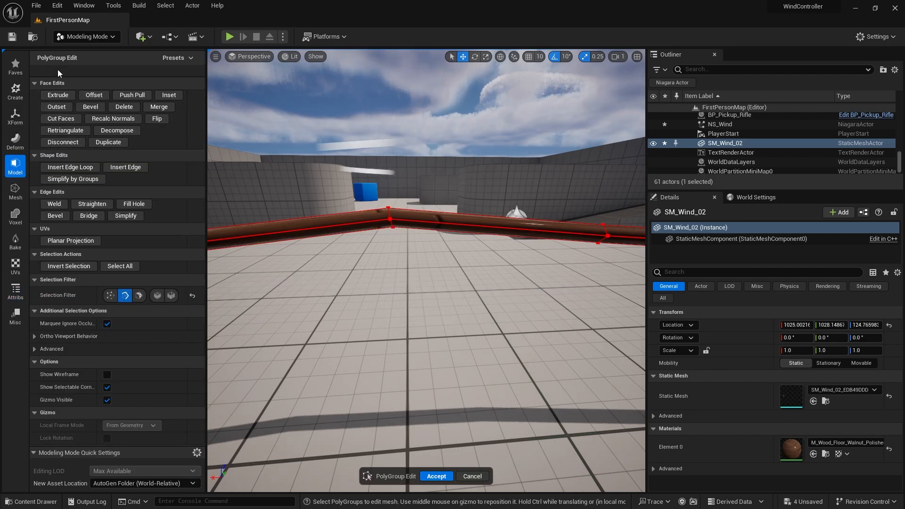
left_click(71, 167)
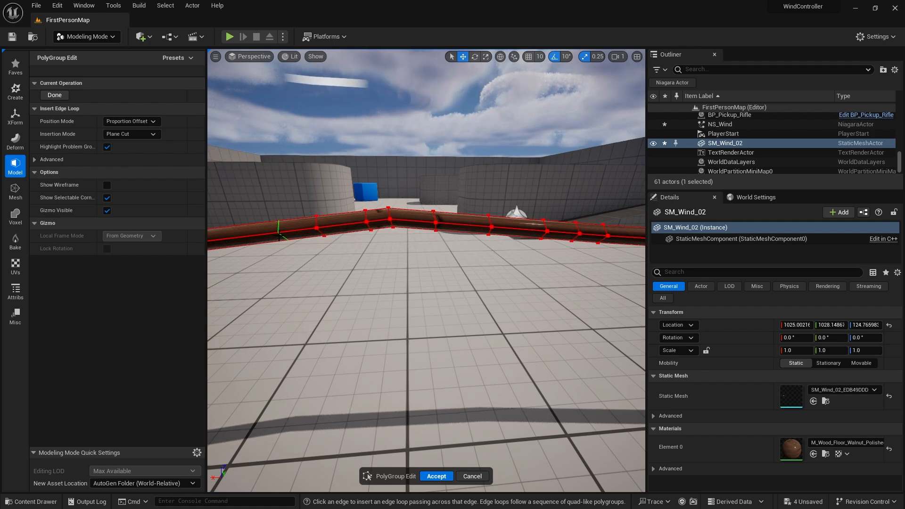
right_click_drag(322, 243, 264, 243)
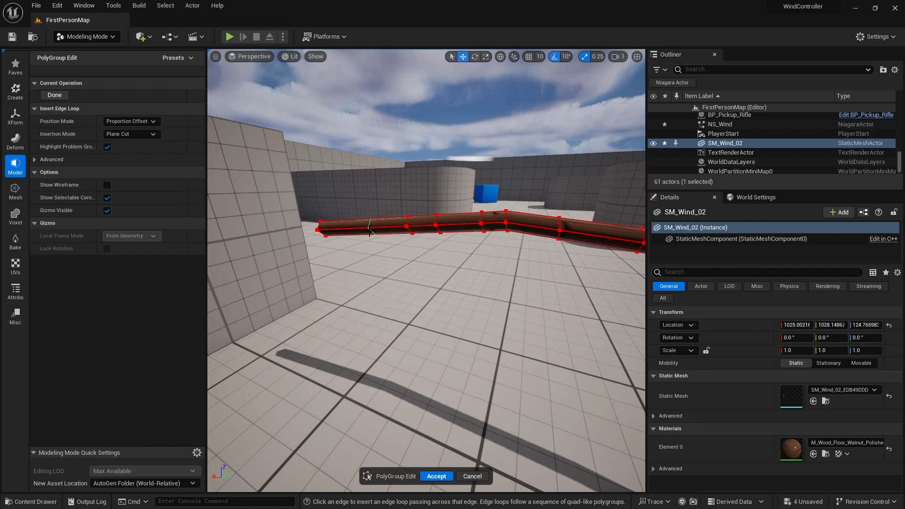
key("d")
mouse_move(445, 250)
right_mouse_down()
mouse_move(472, 252)
mouse_move(457, 252)
right_mouse_up()
key("s")
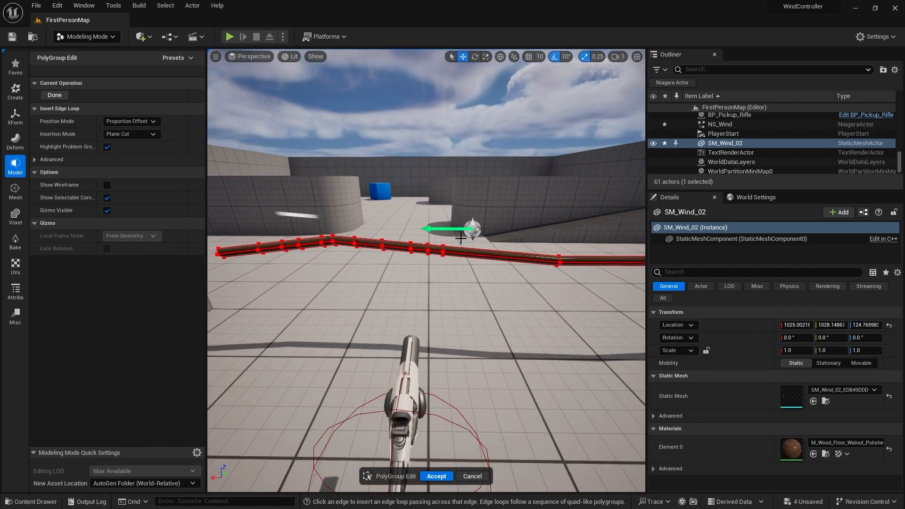
left_click(435, 476)
Reopen PolyGroup Edit on SM_Wind_02 and change the selection filter.
right_click_drag(435, 476, 467, 474)
right_click_drag(398, 241, 380, 250)
key("w")
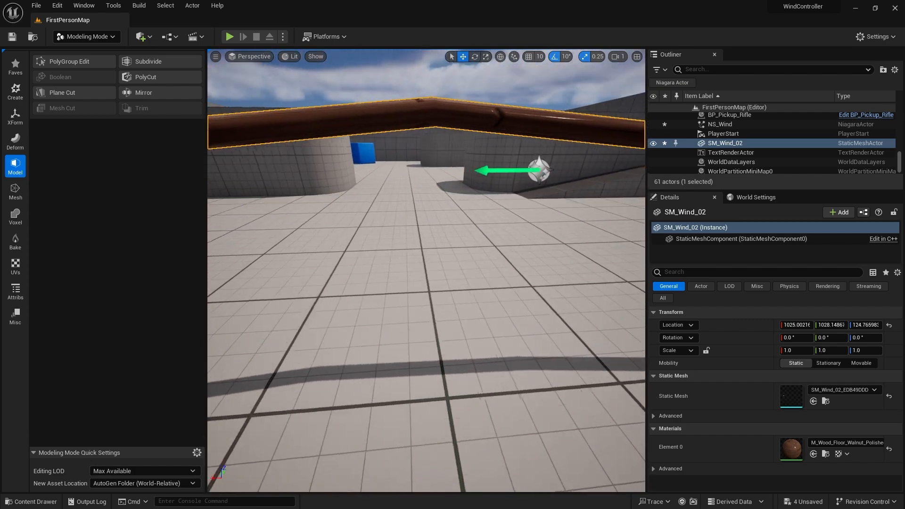
right_click(398, 242)
type("s")
left_click(377, 116)
key("s")
right_click_drag(377, 116, 376, 115)
left_click(53, 61)
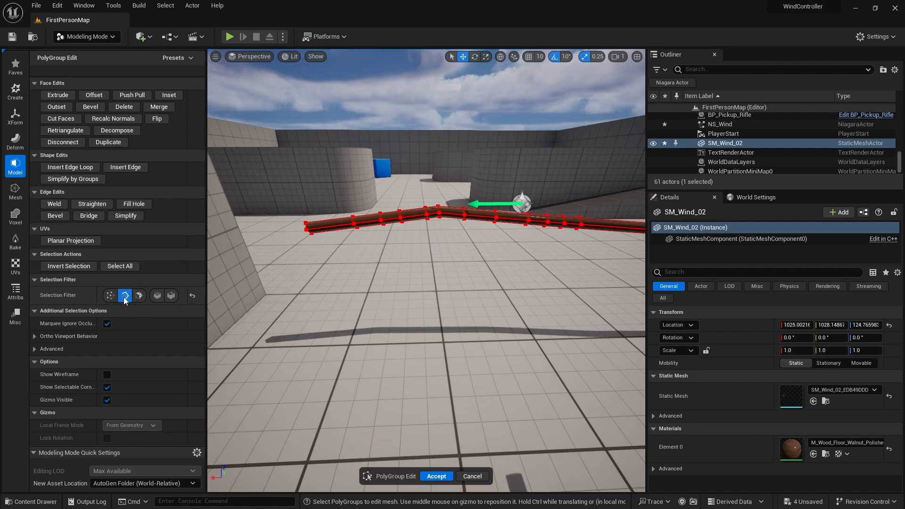
left_click(158, 296)
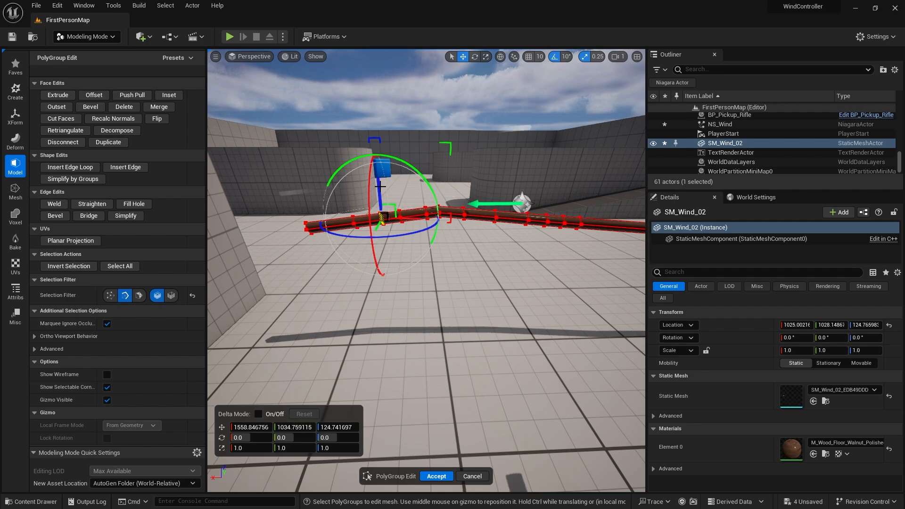
Select a run of edge loops toward the near end of SM_Wind_02.
left_click_drag(380, 186, 360, 182)
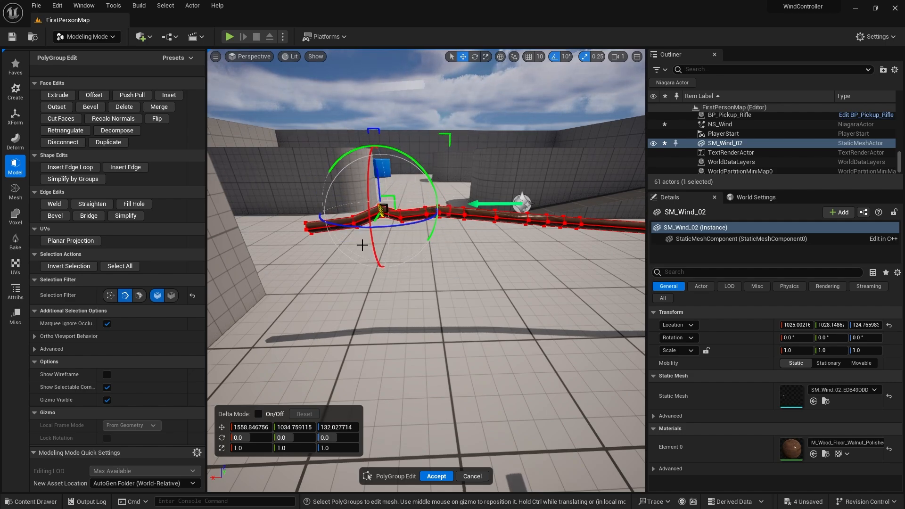
left_click_drag(377, 171, 378, 183)
left_click_drag(511, 289, 286, 188)
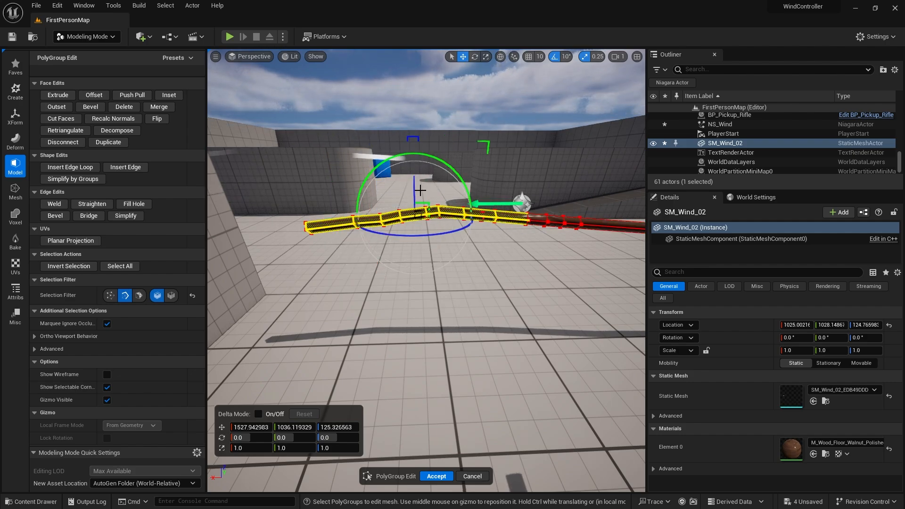
left_click(380, 162)
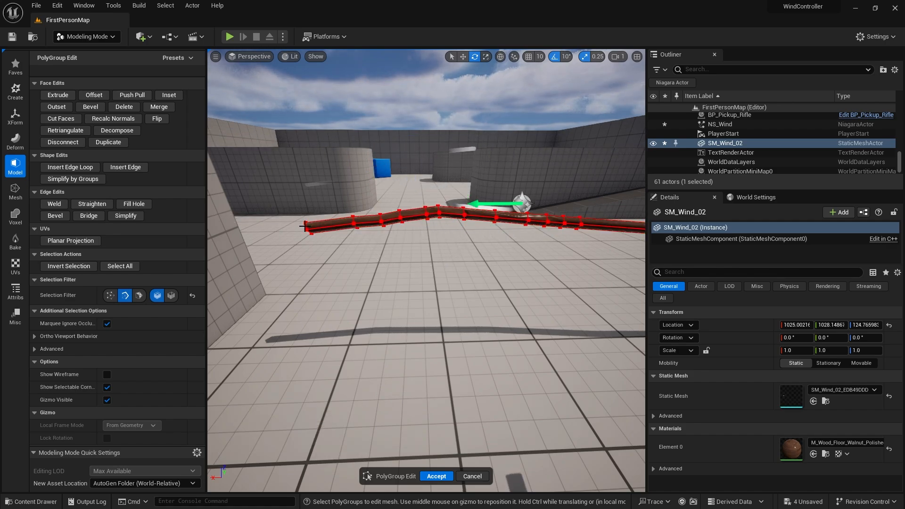
left_click(306, 227)
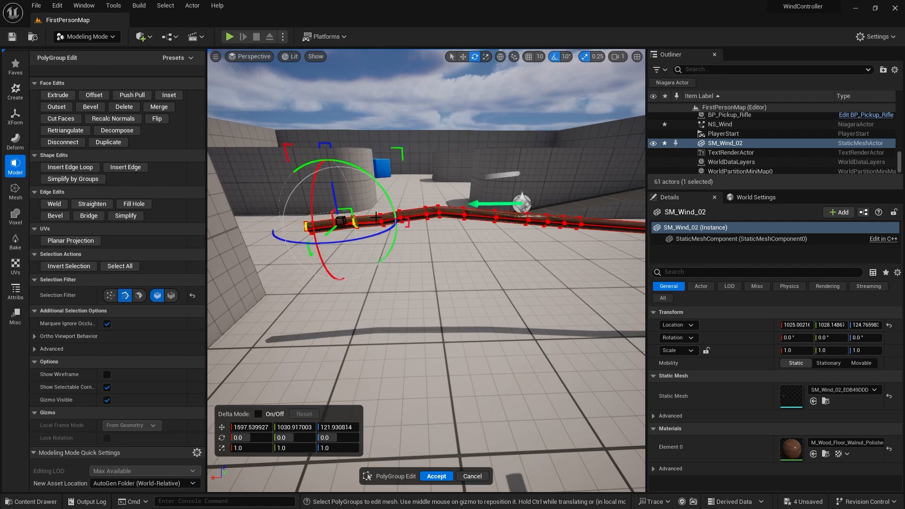
left_click(380, 218, "shift")
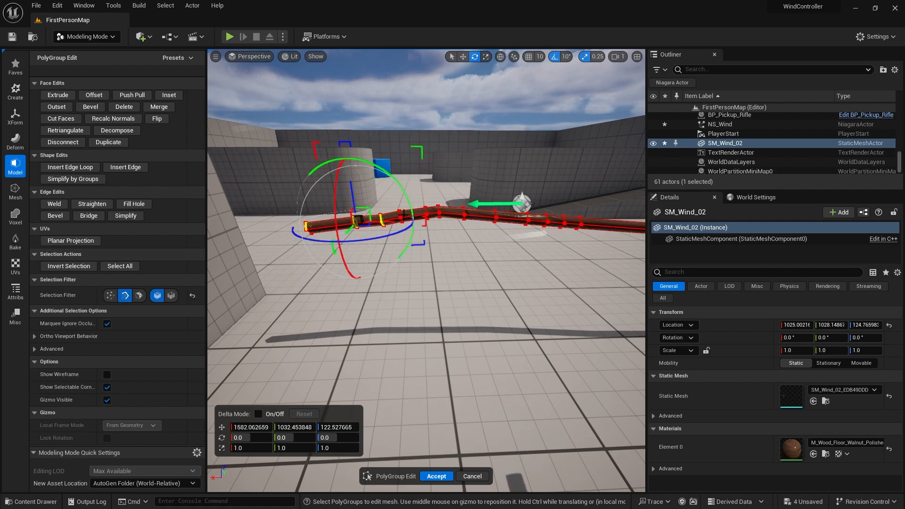
left_click(400, 215, "shift")
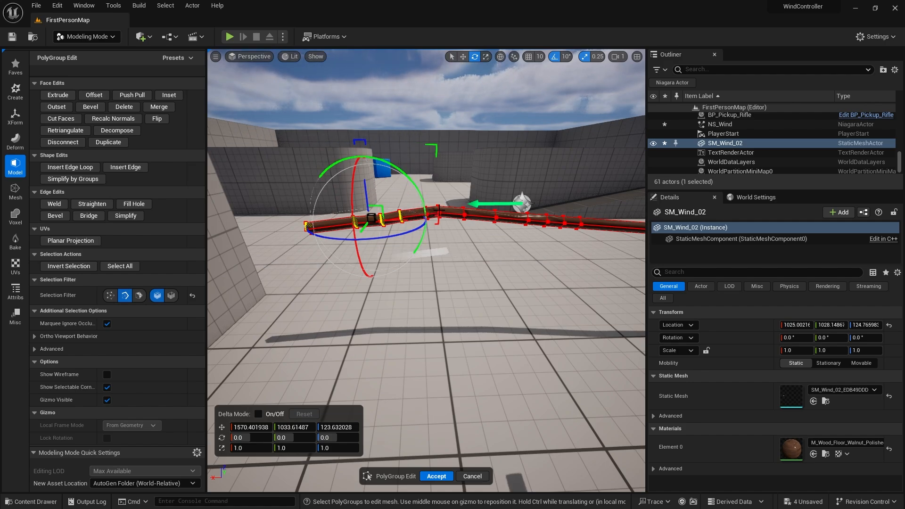
Try rotating the selected section of the mesh 30 degrees, and undo the rotation.
scroll(441, 208, "up", 2)
scroll(441, 208, "down", 1)
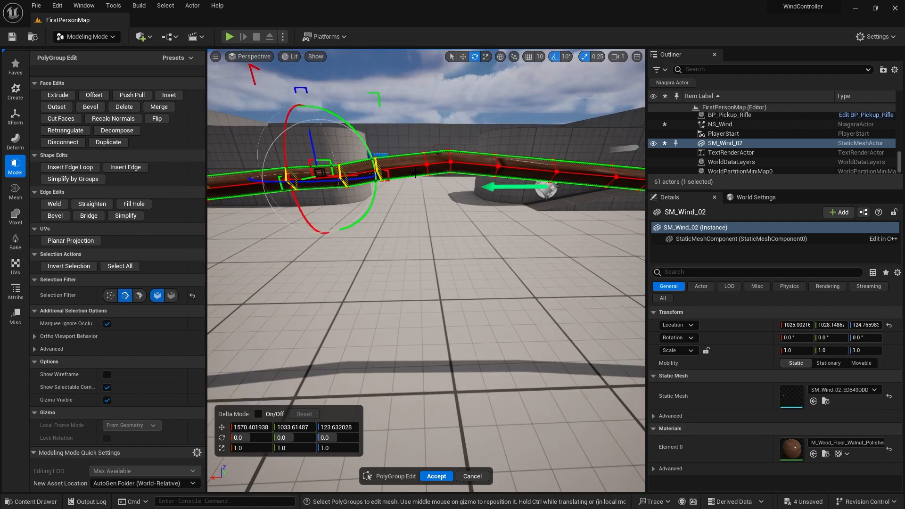
left_click(427, 161, "shift")
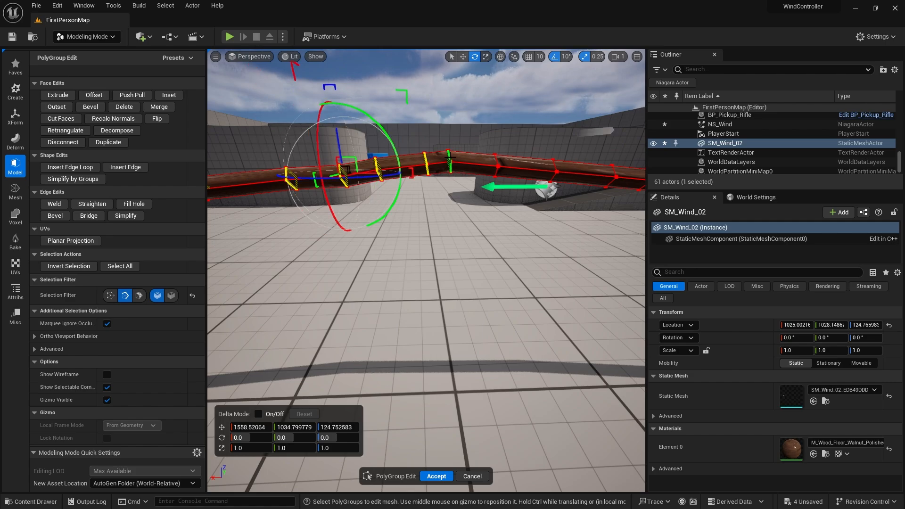
left_click(496, 164, "shift")
left_click(496, 162, "shift")
key("s")
mouse_move(435, 191)
right_mouse_down()
mouse_move(427, 212)
mouse_move(434, 190)
right_mouse_up()
left_click_drag(390, 171, 418, 162)
mouse_move(414, 253)
left_mouse_down("alt")
mouse_move(491, 253)
mouse_move(414, 253)
left_mouse_up("alt")
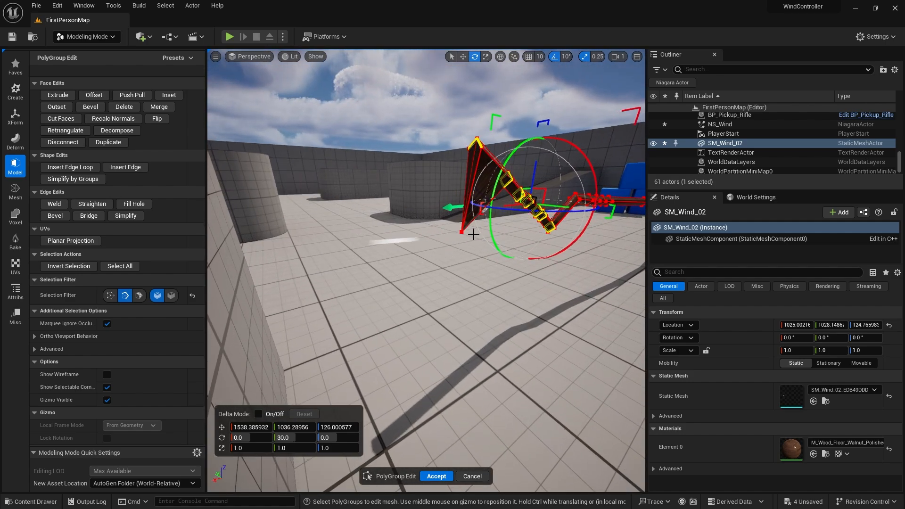
key("ctrl+z")
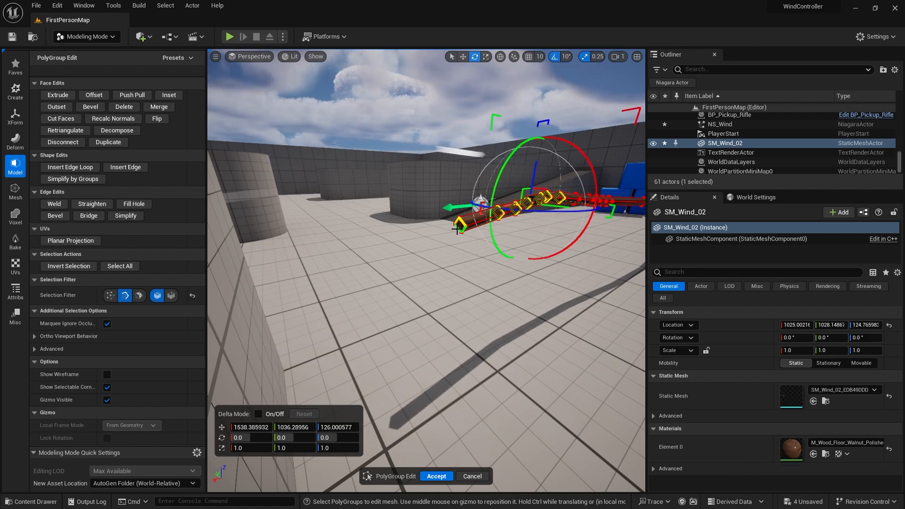
Rotate the end section of SM_Wind_02 about 60 degrees so it bends upward.
left_click(458, 228, "shift")
right_click_drag(456, 202, 406, 191)
key("d")
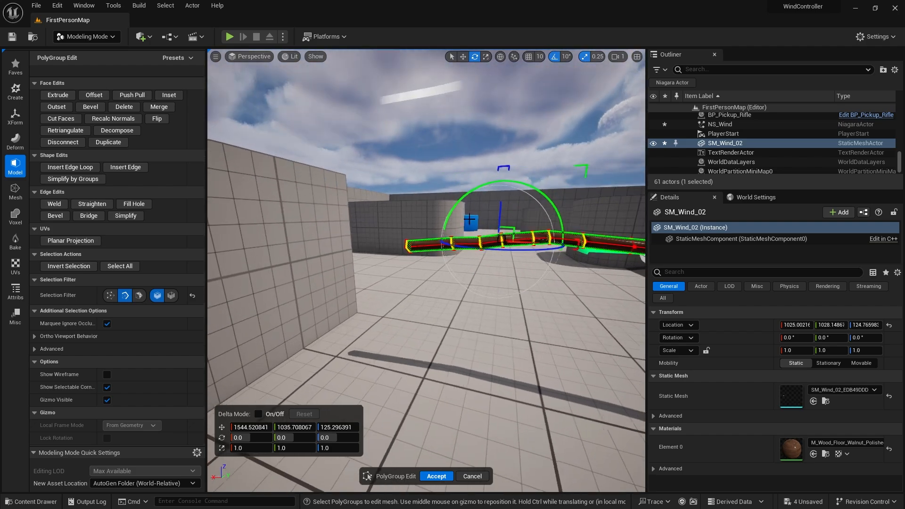
left_click_drag(456, 202, 471, 197)
key("ctrl+z")
key("e")
right_click_drag(472, 197, 497, 240)
right_click_drag(428, 179, 429, 183)
key("s")
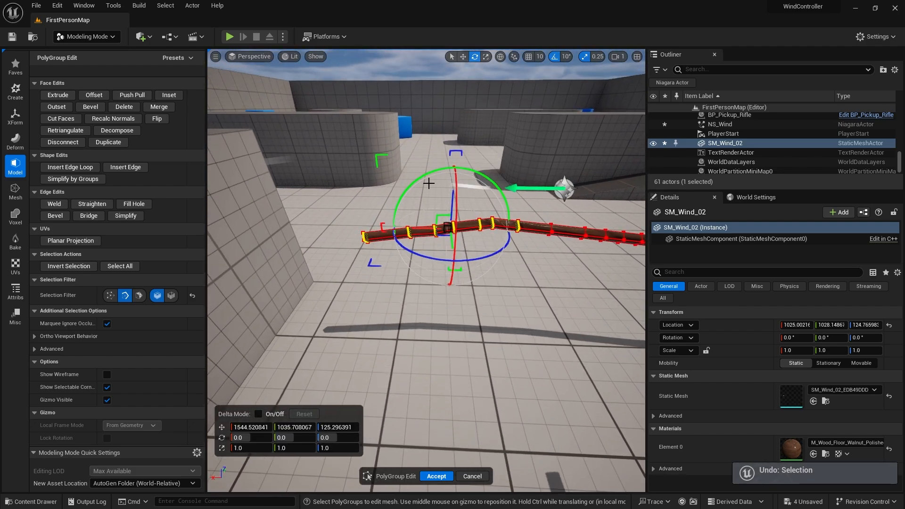
left_click_drag(422, 178, 485, 184)
left_click_drag(443, 226, 498, 131)
right_click_drag(453, 288, 492, 303)
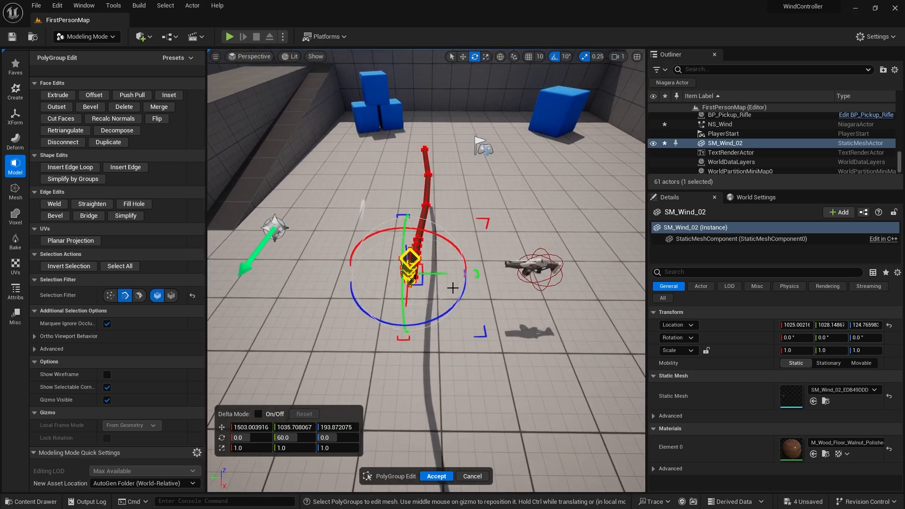
left_click_drag(443, 273, 437, 283)
left_click_drag(400, 233, 403, 232)
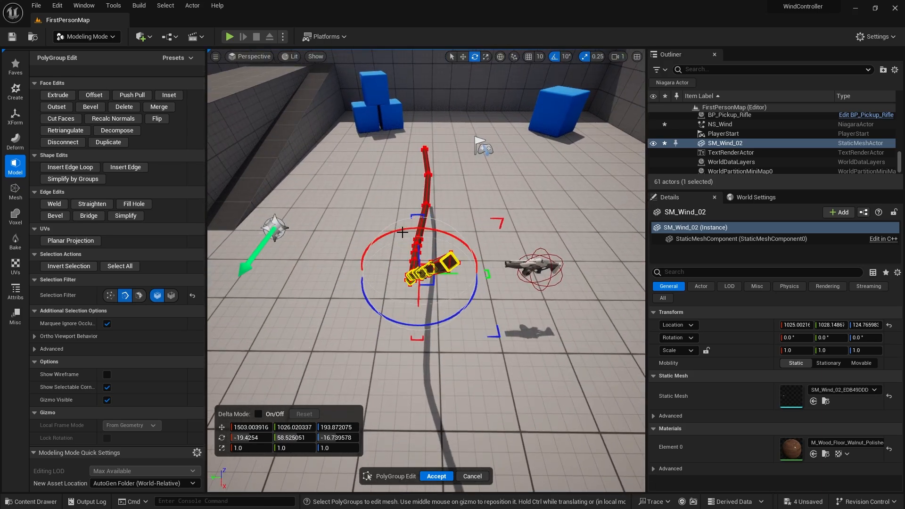
key("d")
right_click_drag(554, 128, 443, 93)
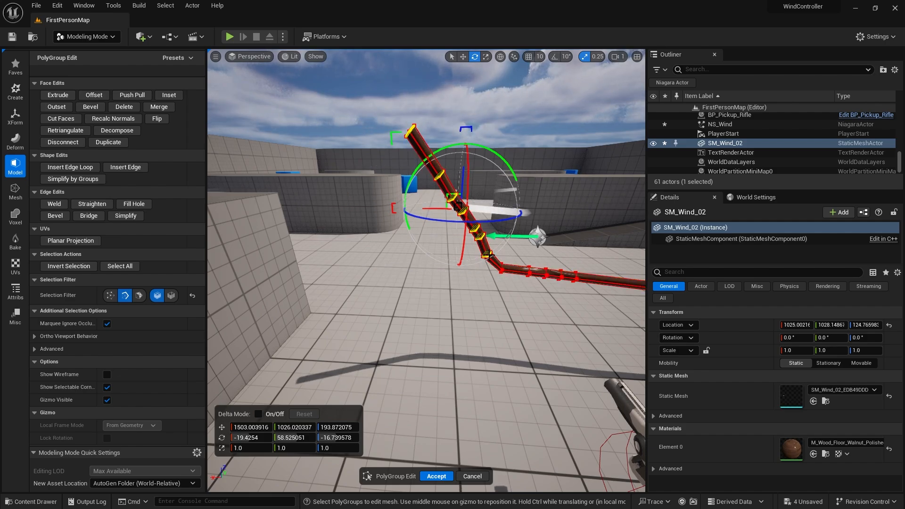
right_click_drag(503, 259, 452, 224)
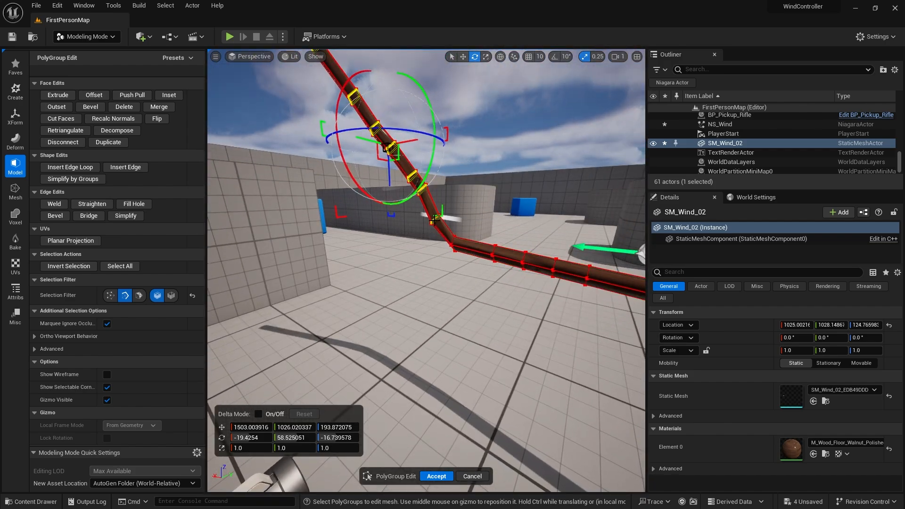
Select further edge-loop sections of SM_Wind_02 and rotate them so the end curves up and over.
left_click(434, 220, "shift")
right_click_drag(463, 253, 495, 146)
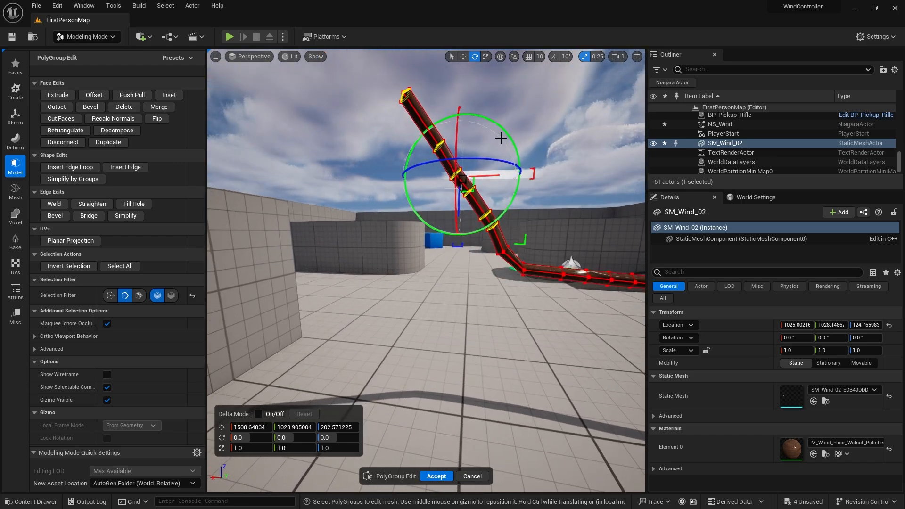
left_click_drag(507, 131, 486, 181)
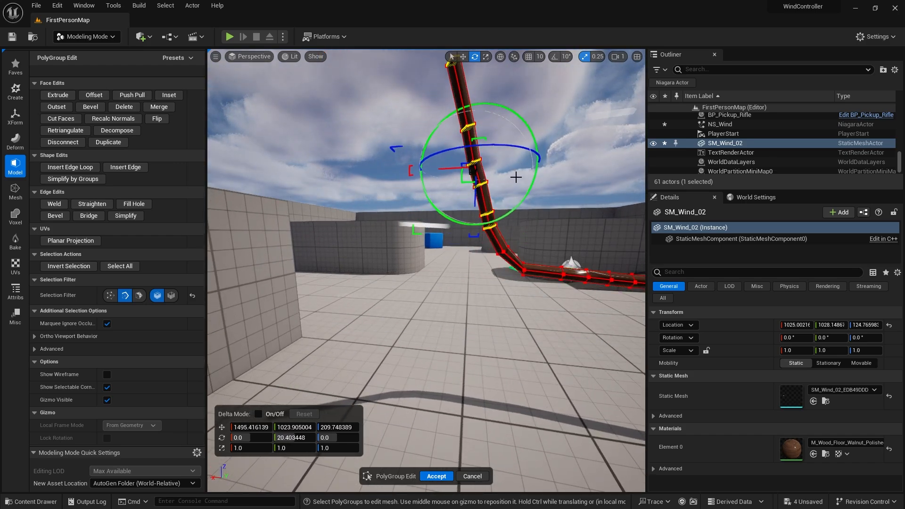
left_click_drag(531, 184, 501, 200)
right_click_drag(501, 200, 444, 198)
left_click_drag(448, 155, 511, 302)
right_click_drag(511, 302, 438, 235)
key("ctrl+z")
left_click_drag(438, 187, 497, 189)
right_click_drag(497, 188, 467, 161)
Keep selecting and rotating sections of SM_Wind_02 to curl it into a closed loop, then accept the edit.
key("e")
left_click(376, 145)
left_click(478, 190)
left_click(486, 155)
left_click(419, 211)
left_click(419, 211)
left_click_drag(446, 211, 502, 206)
left_click(380, 215)
left_click_drag(409, 214, 500, 184)
left_click(481, 190)
left_click(377, 145)
left_click_drag(387, 143, 419, 177)
right_click_drag(419, 177, 382, 198)
left_click(473, 186)
left_click_drag(482, 180, 445, 172)
left_click(356, 195)
left_click_drag(366, 188, 300, 175)
left_click(489, 184)
right_click_drag(479, 186, 415, 249)
left_click(439, 185)
left_click(437, 476)
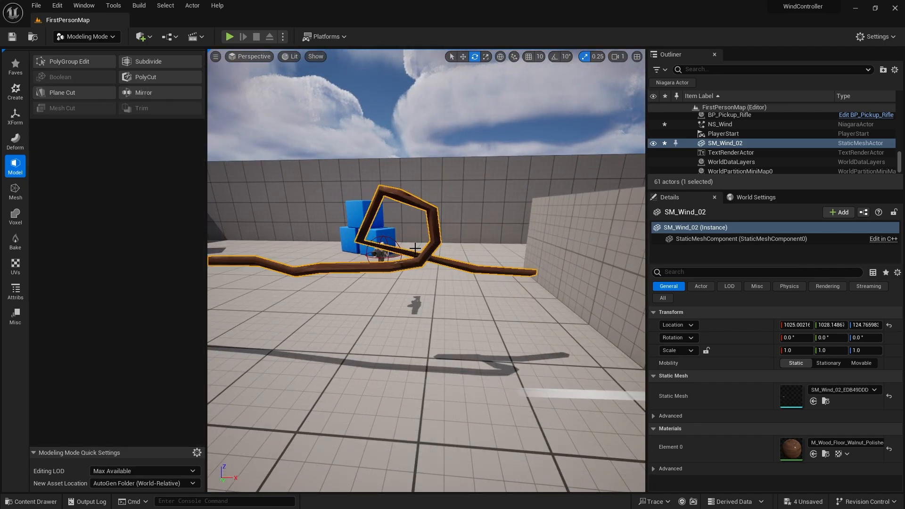
left_click(84, 61)
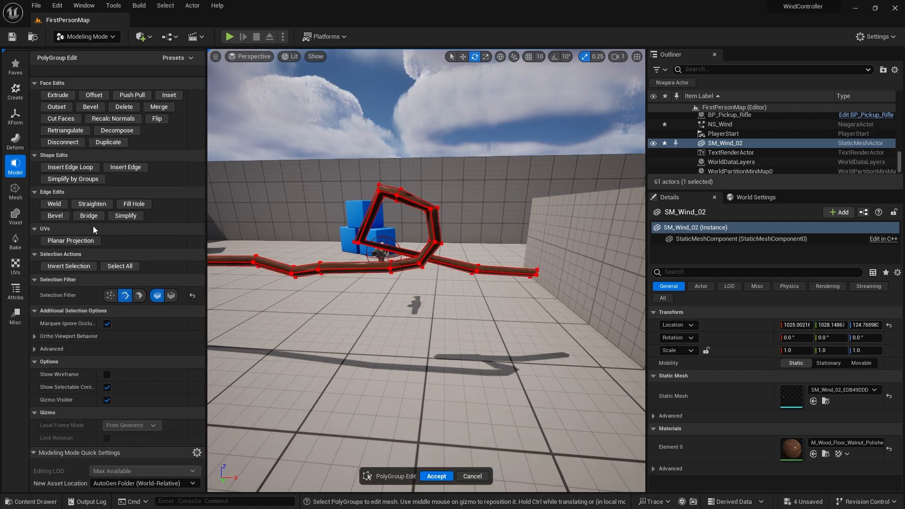
left_click(73, 167)
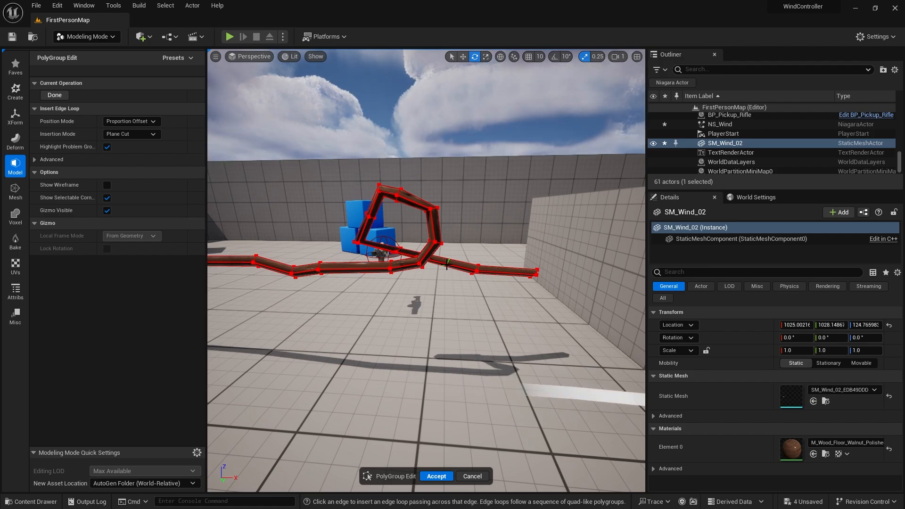
left_click(437, 477)
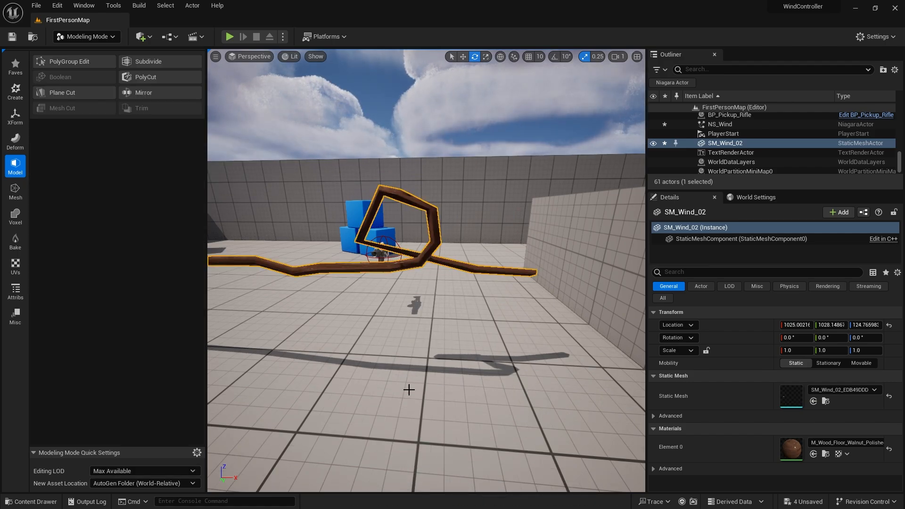
Reopen PolyGroup Edit and reshape the looped section of SM_Wind_02 into a rounder loop, then accept.
left_click(70, 61)
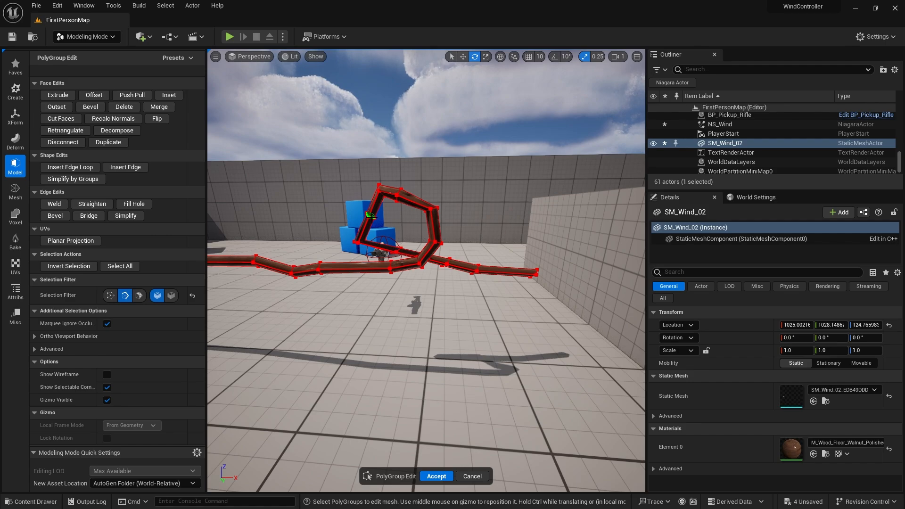
left_click(371, 216)
left_click_drag(371, 216, 362, 197)
left_click(399, 250)
left_click_drag(412, 237, 448, 246)
left_click(449, 259)
left_click(448, 261)
mouse_move(528, 273)
left_mouse_down("alt")
mouse_move(401, 314)
mouse_move(526, 273)
left_mouse_up("alt")
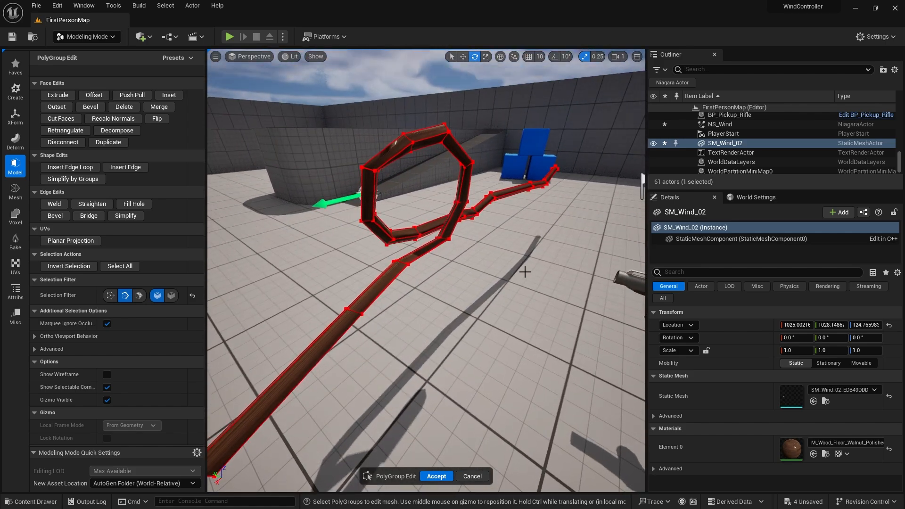
right_click_drag(523, 274, 505, 272)
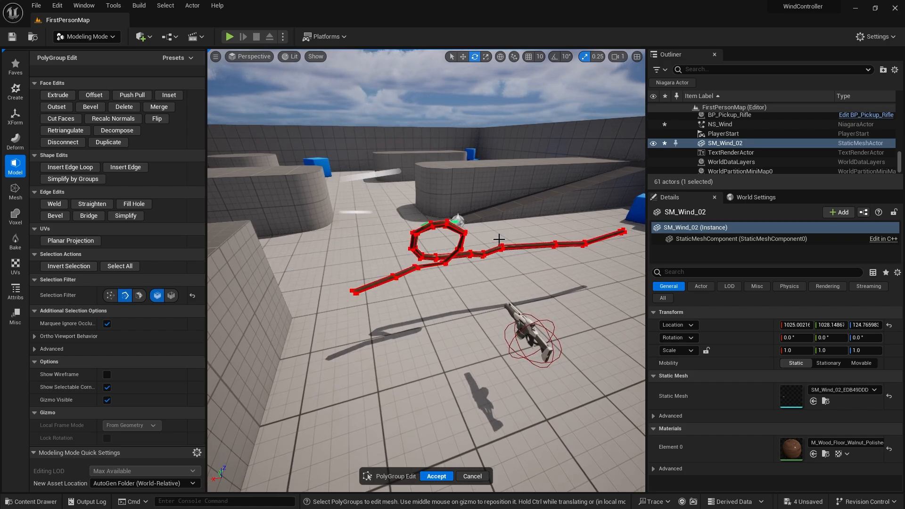
left_click(448, 474)
Assign the M_Wind material to SM_Wind_02's material slot.
mouse_move(448, 473)
right_mouse_down()
mouse_move(460, 464)
mouse_move(448, 459)
right_mouse_up()
left_click(825, 443)
type("m wind")
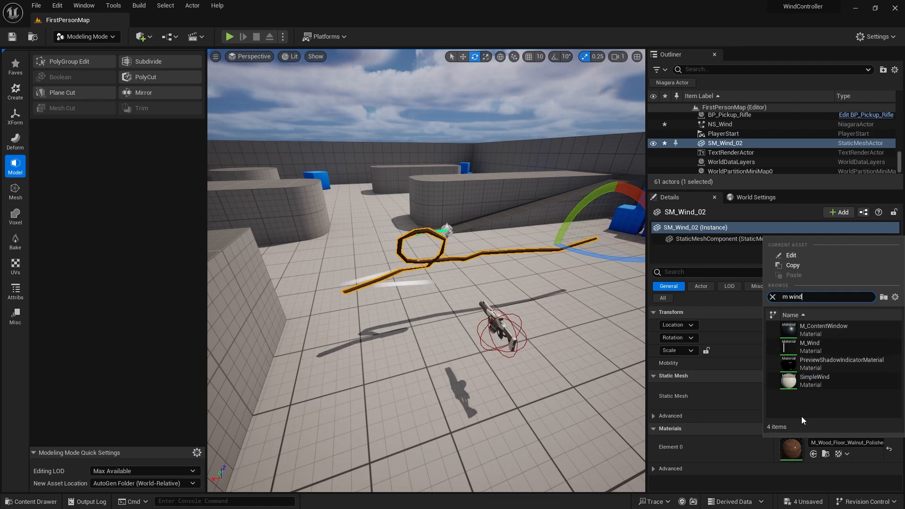
left_click(833, 348)
Select the NS_Wind actor and open its Niagara system, inspecting the emitter's Mesh Renderer.
right_click_drag(507, 271, 610, 197)
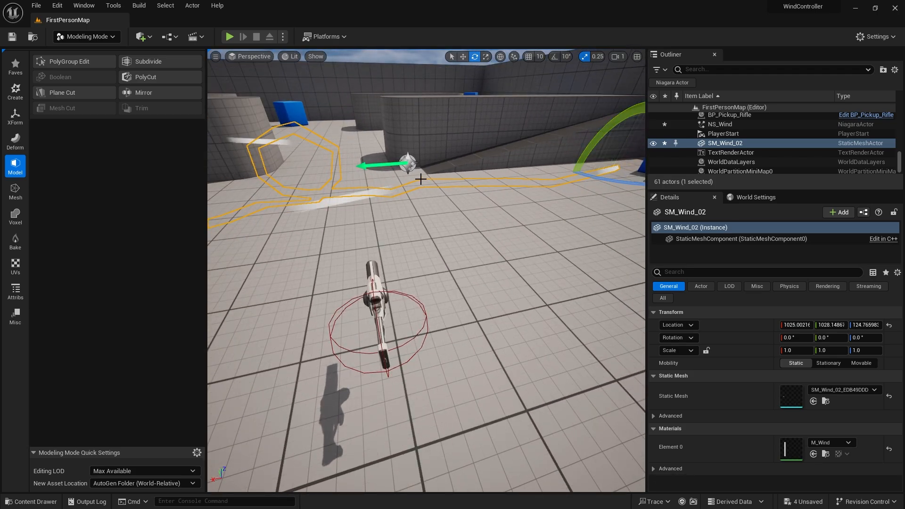
right_click_drag(411, 215, 373, 169)
key("s")
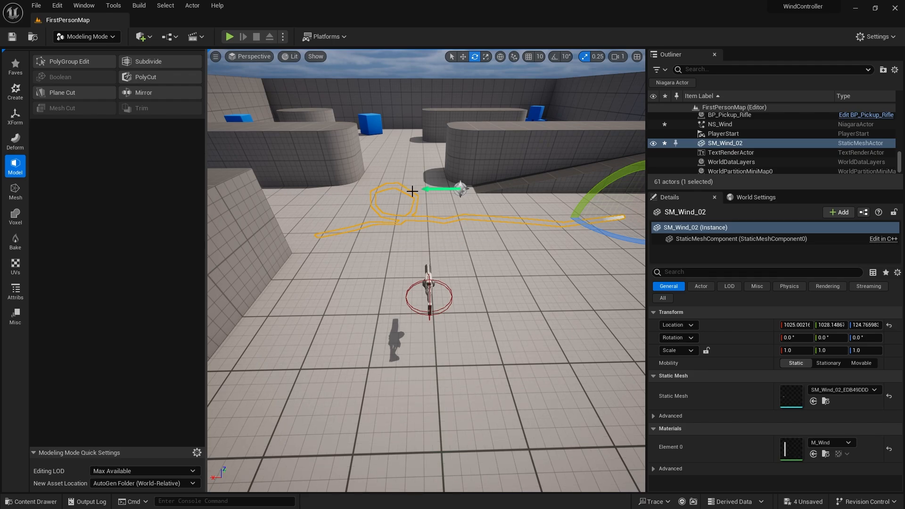
left_click(460, 187)
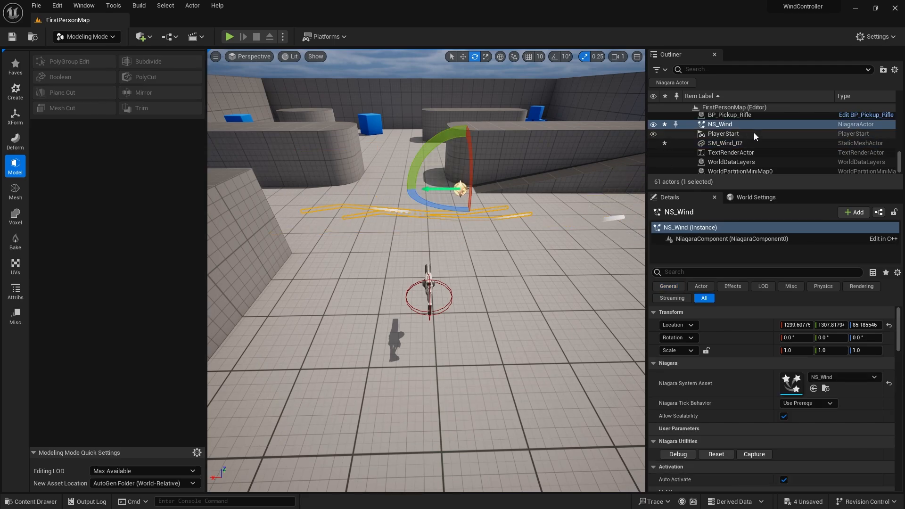
right_click_drag(537, 149, 500, 156)
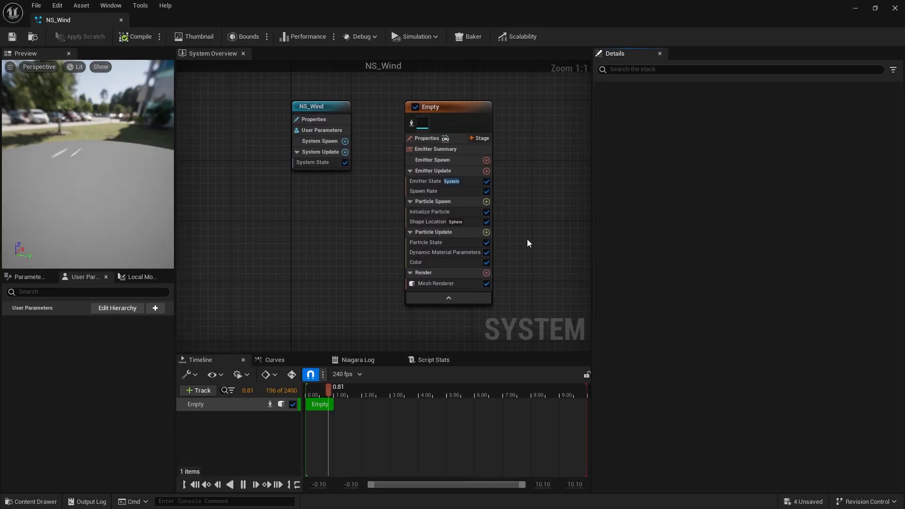
left_click(366, 252)
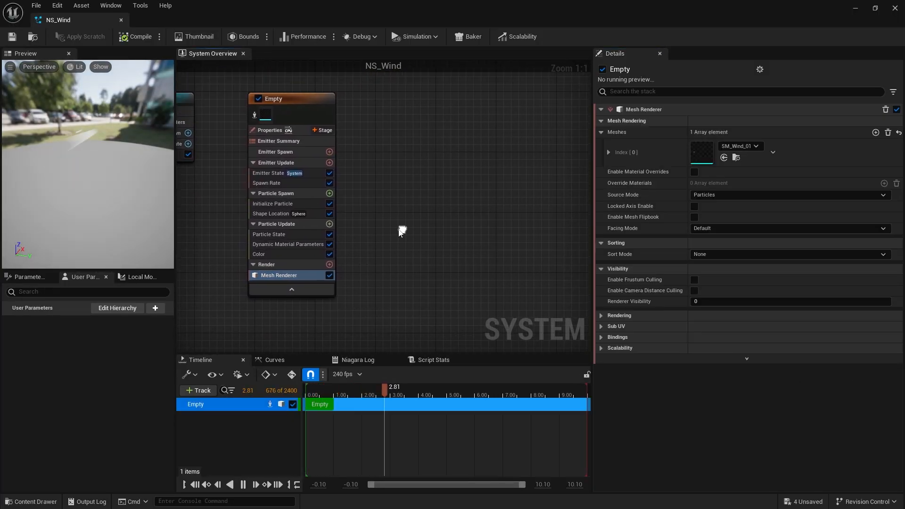
Duplicate the Empty emitter in NS_Wind and select the copy, Empty001.
left_click(294, 97)
key("ctrl+d")
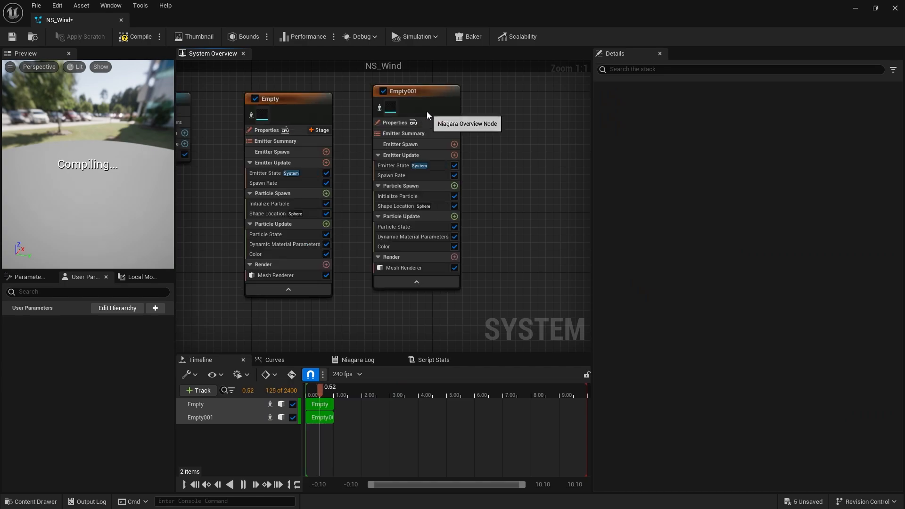
left_click(423, 98)
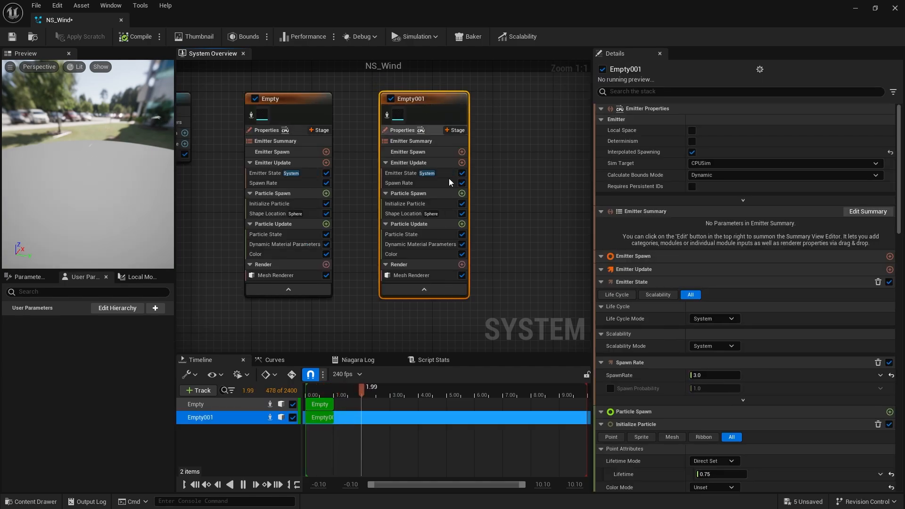
Set the Mesh Renderer mesh of Empty001 to SM_Wind_02_EDB49DDD.
left_click(432, 276)
left_click(736, 146)
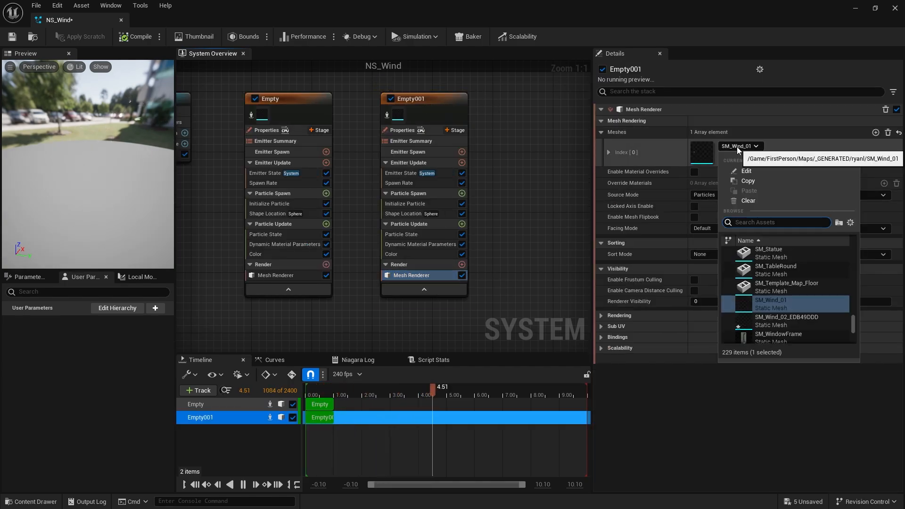
left_click(805, 323)
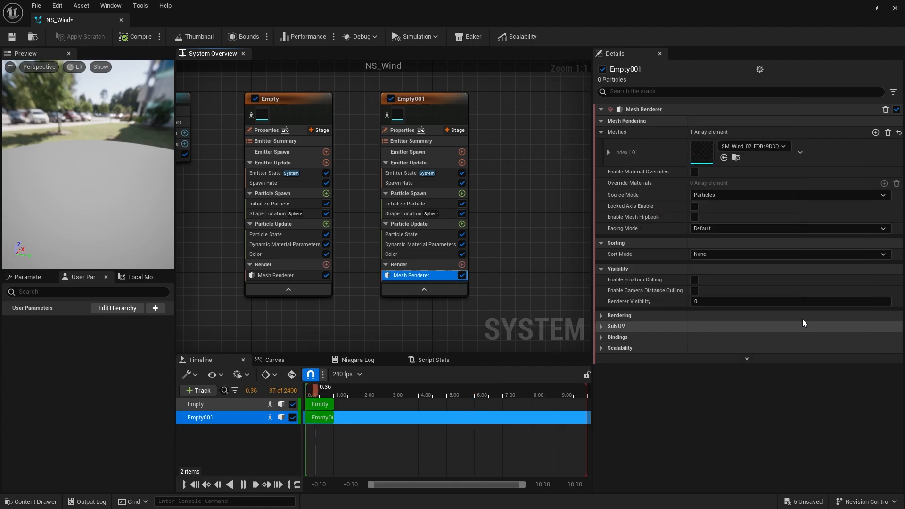
Set Empty001's Initialize Particle lifetime to 1.
left_click_drag(136, 204, 131, 204)
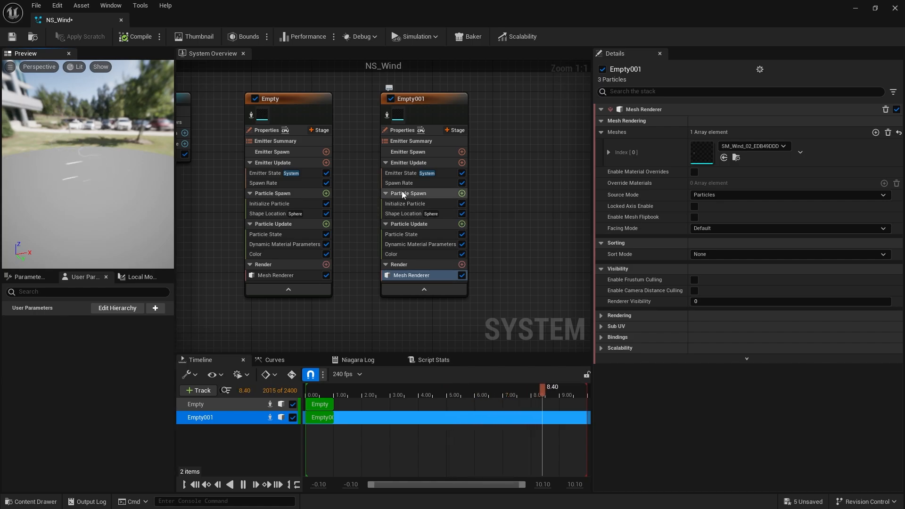
left_click(411, 203)
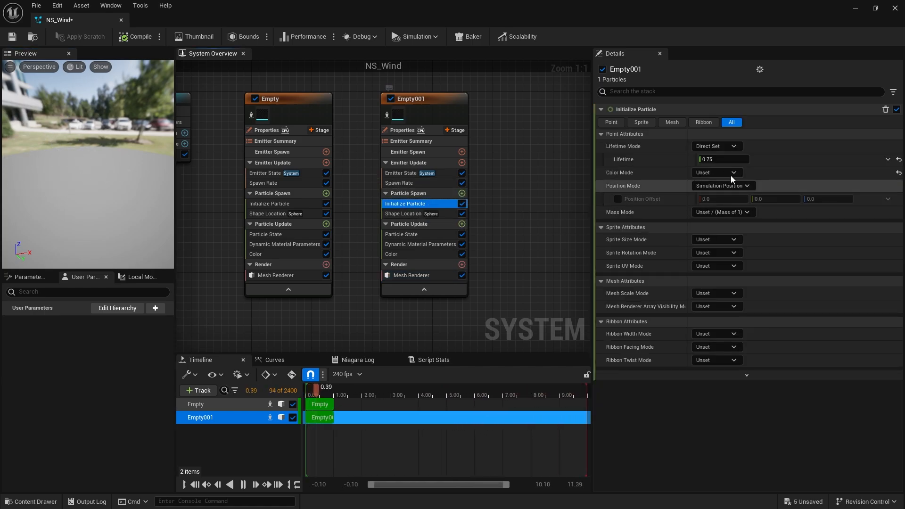
left_click(736, 160)
type("1")
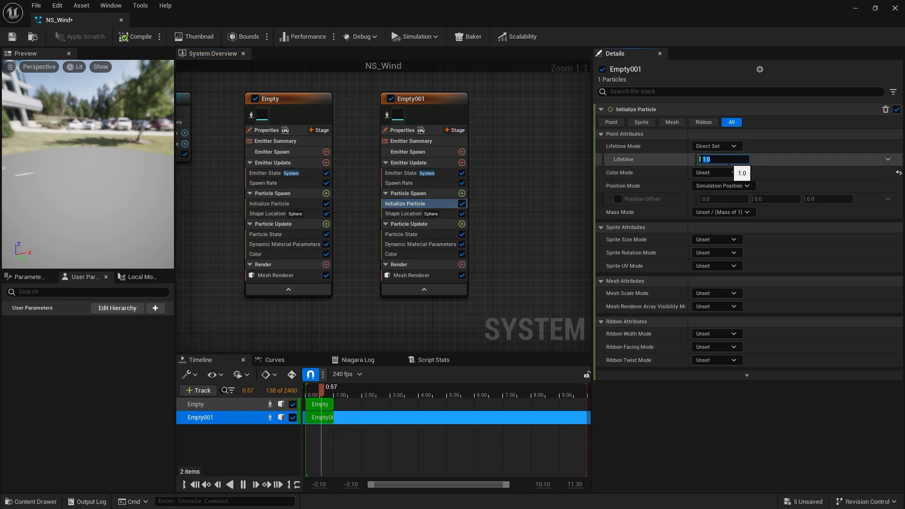
Set Empty001's spawn rate to 1.
left_click(399, 183)
left_click(709, 122)
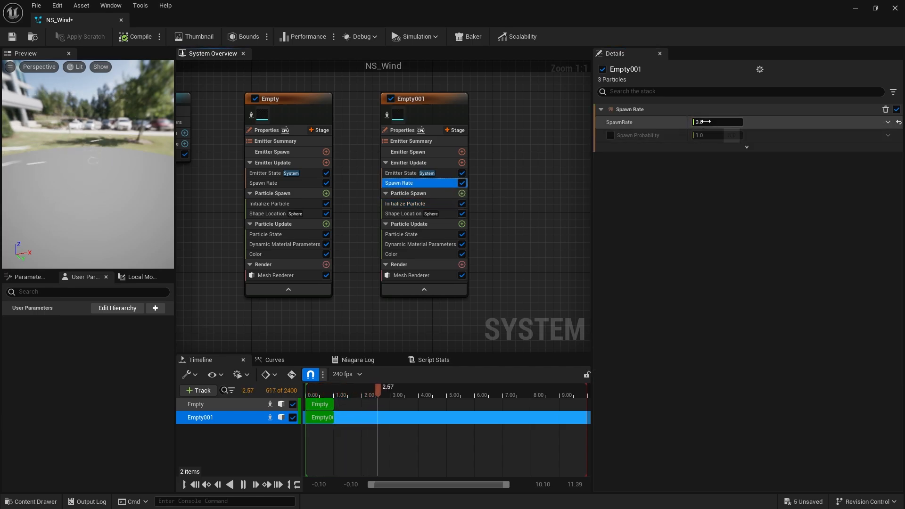
type("1")
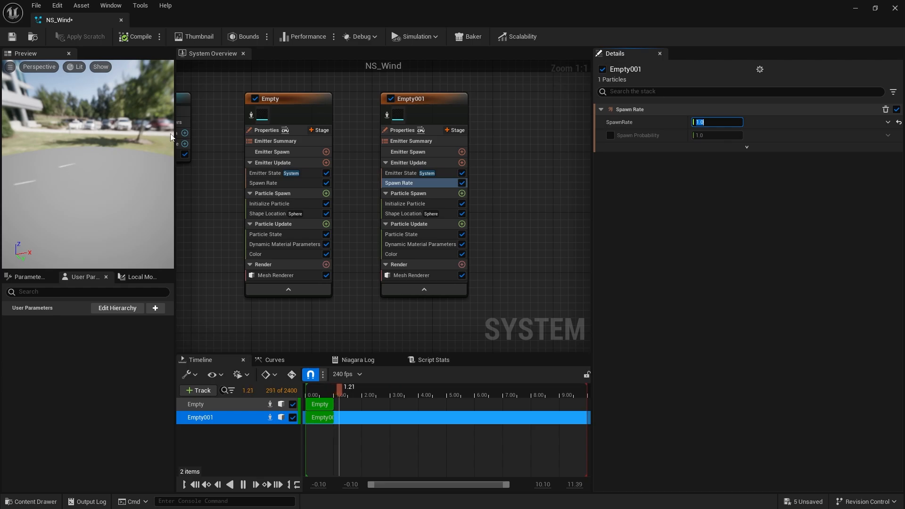
Set the original Empty emitter's spawn rate to 2 and save the NS_Wind system.
left_click(263, 183)
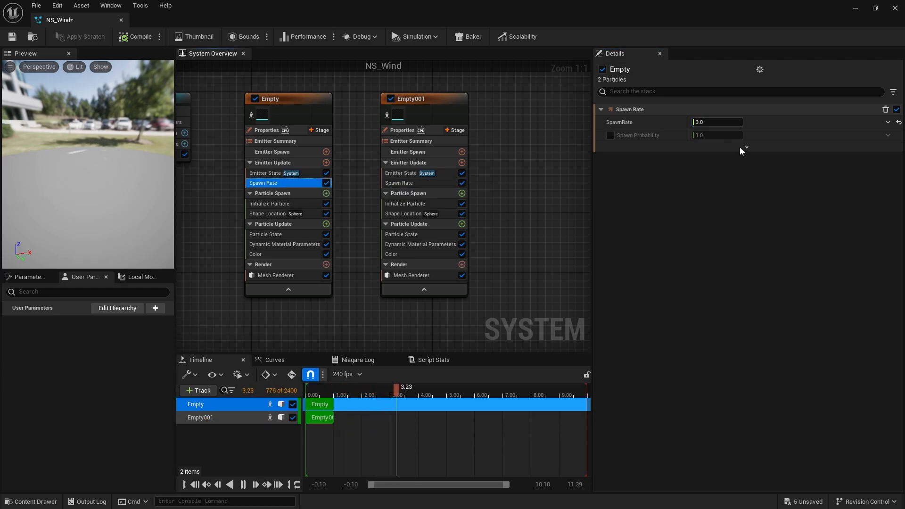
left_click(718, 122)
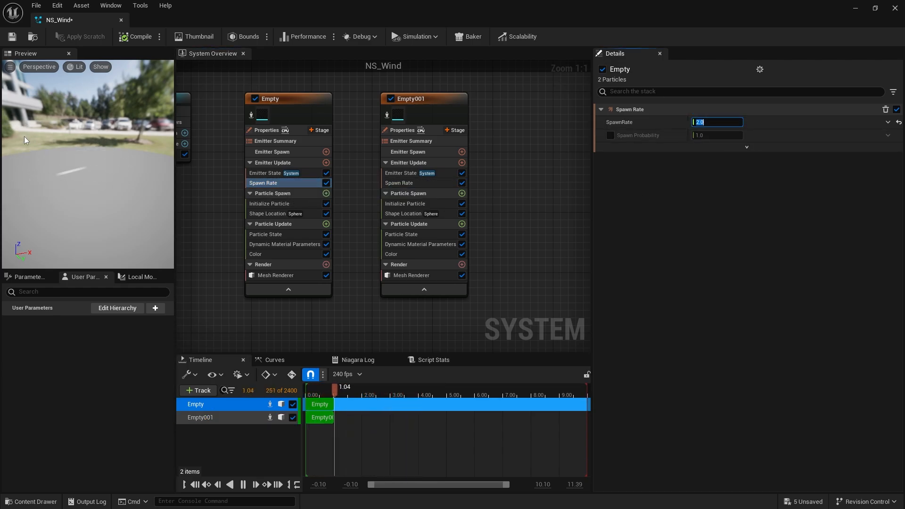
left_click_drag(107, 168, 56, 162)
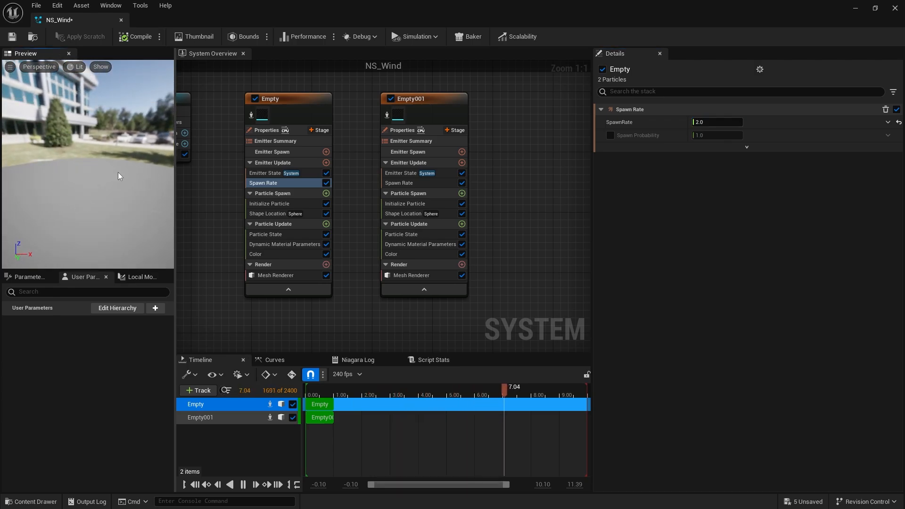
left_click(12, 36)
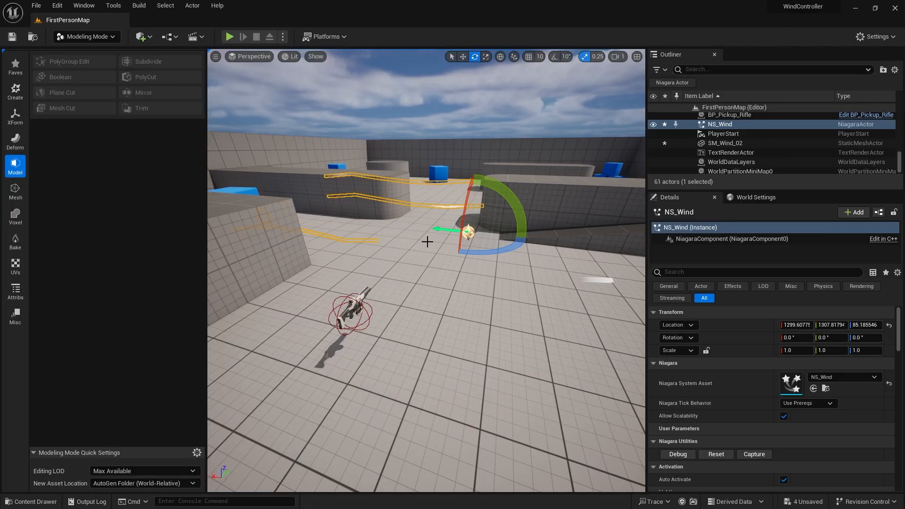
Delete the SM_Wind_02 actor from the level.
key("d")
right_click_drag(427, 242, 379, 281)
left_click(271, 303)
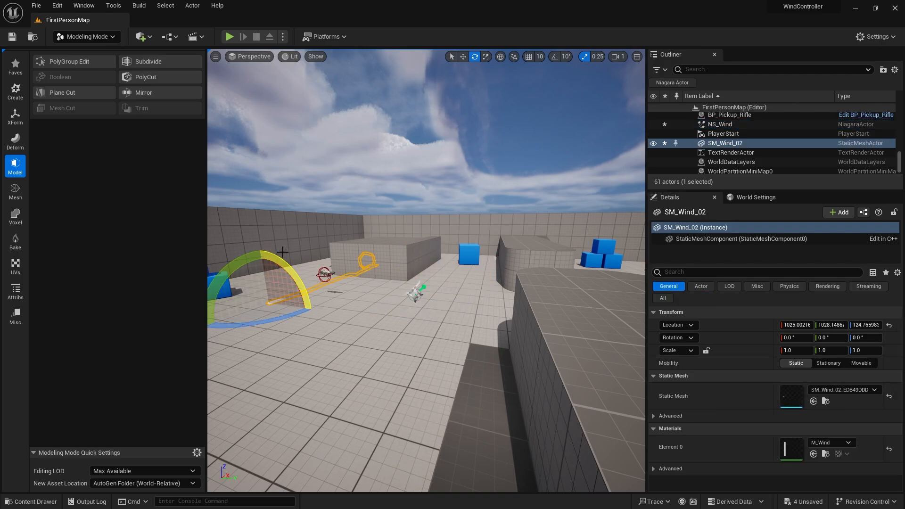
key("Delete")
Switch the editor to Selection Mode and start a Play-in-Editor session.
left_click(89, 37)
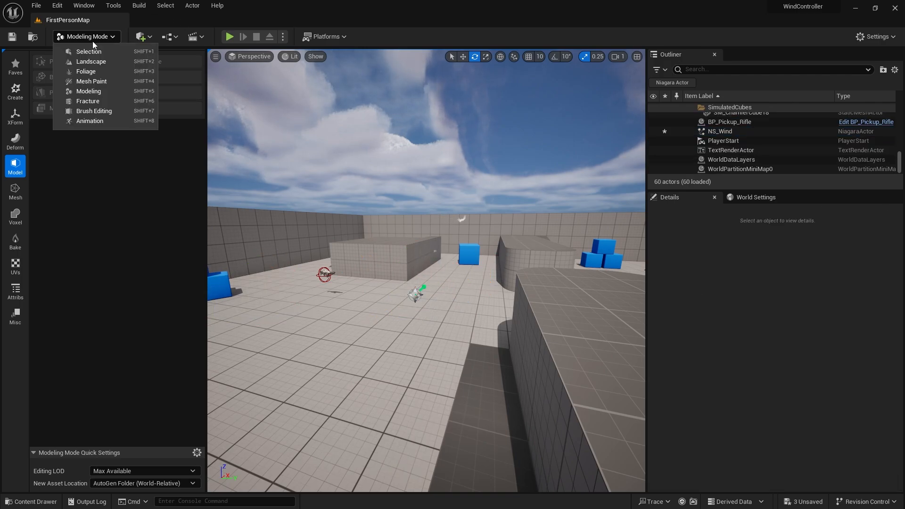
left_click(92, 51)
left_click(230, 37)
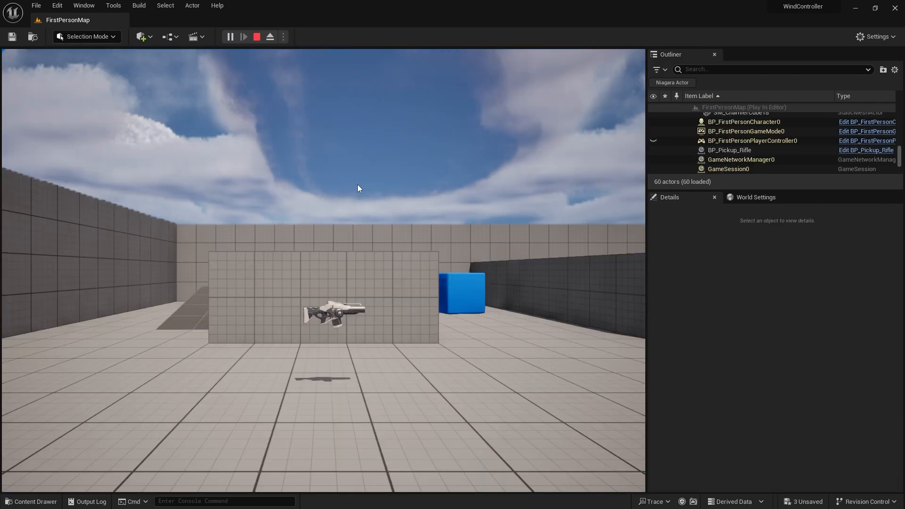
Walk around the level in play mode to watch the wind effect.
key("d")
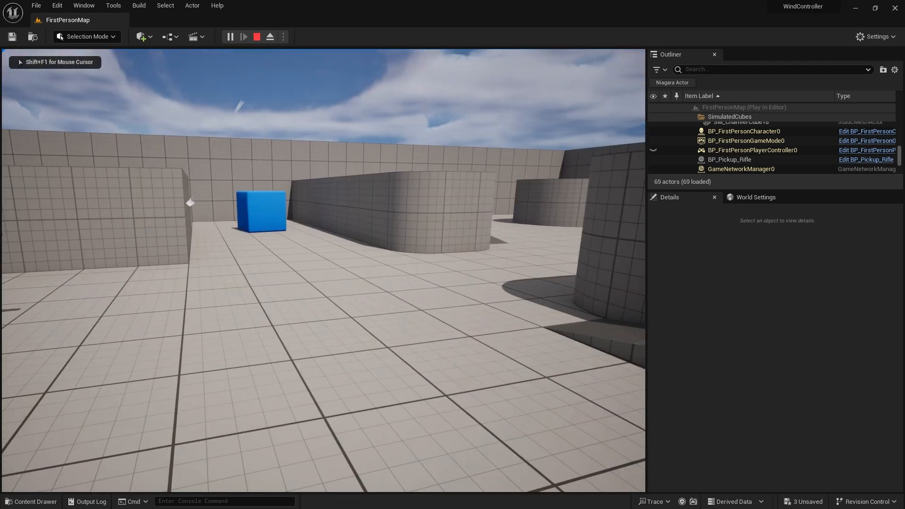
key("w")
key("s")
key("s")
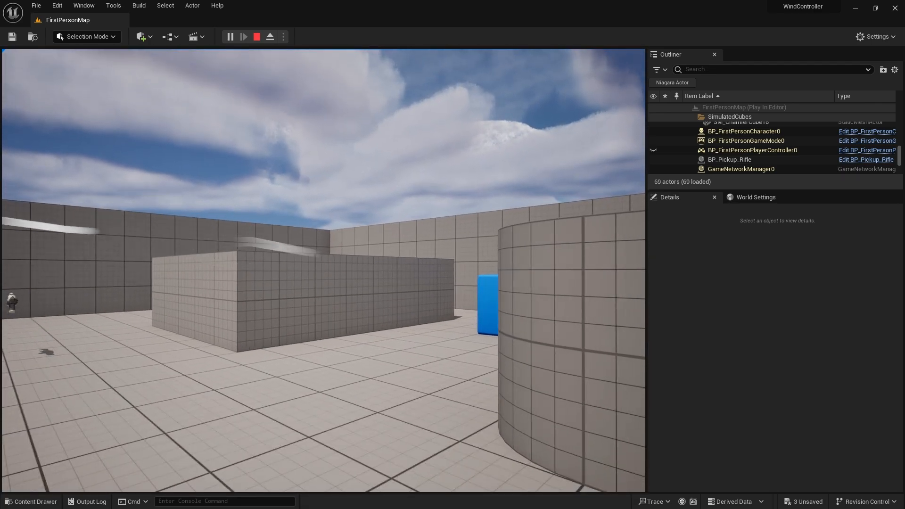